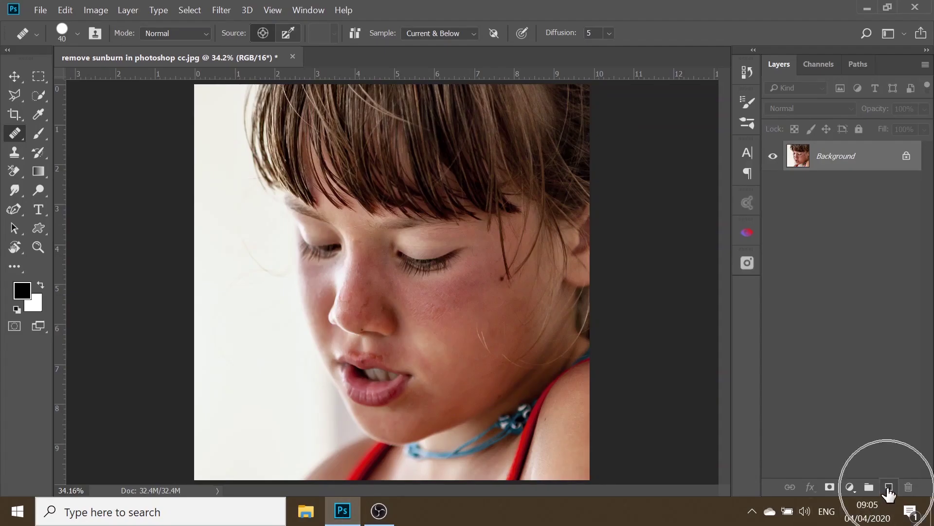
- Add a new empty layer named 'healing brush tool' above the Background
left_click(888, 487)
double_click(836, 157)
type("healing brush tool")
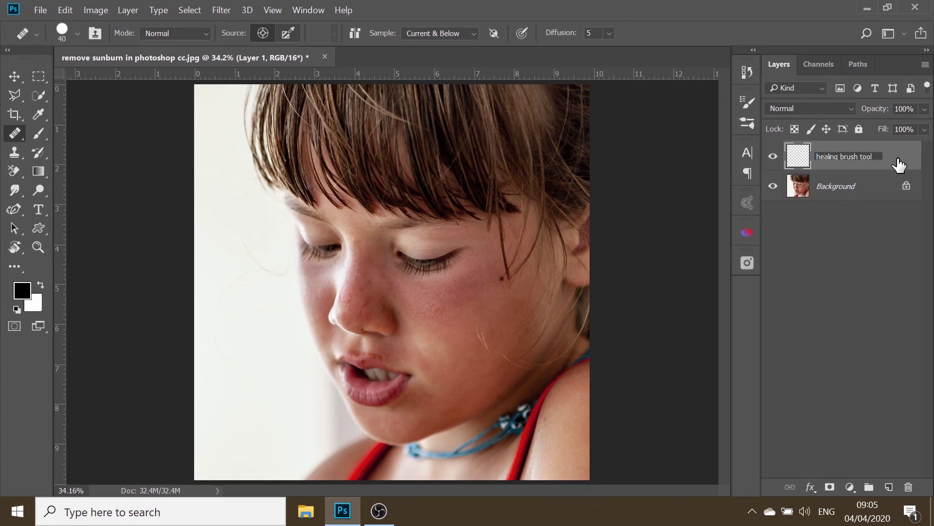
key("Return")
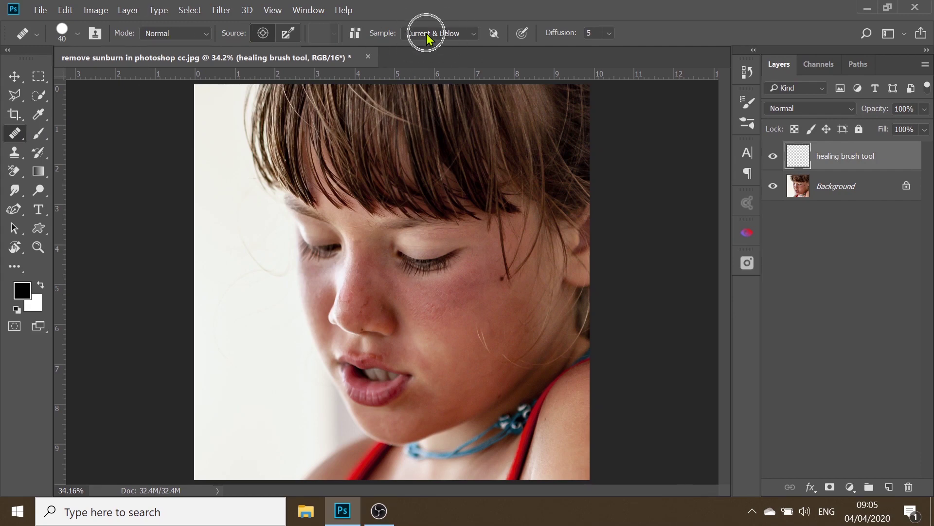
- Zoom in on the face and heal the first red patches on the cheek
key("ctrl+plus")
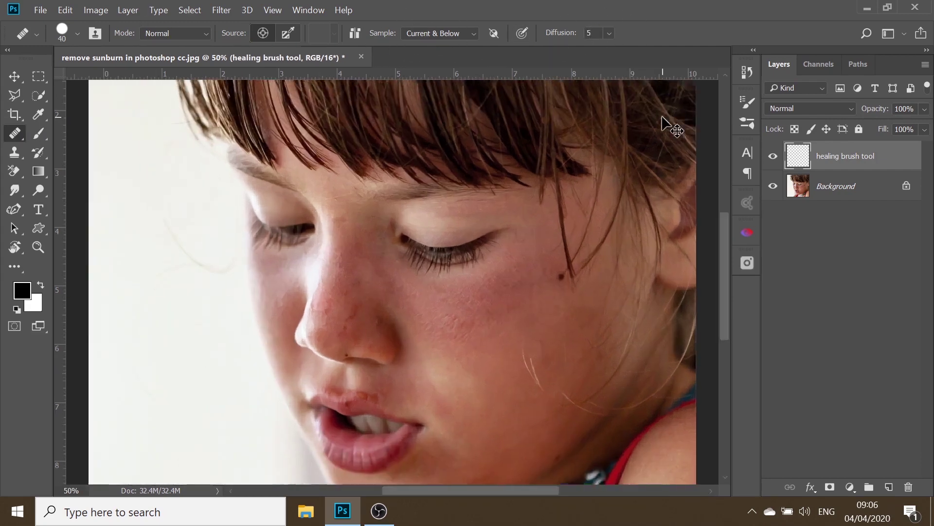
key("ctrl+plus")
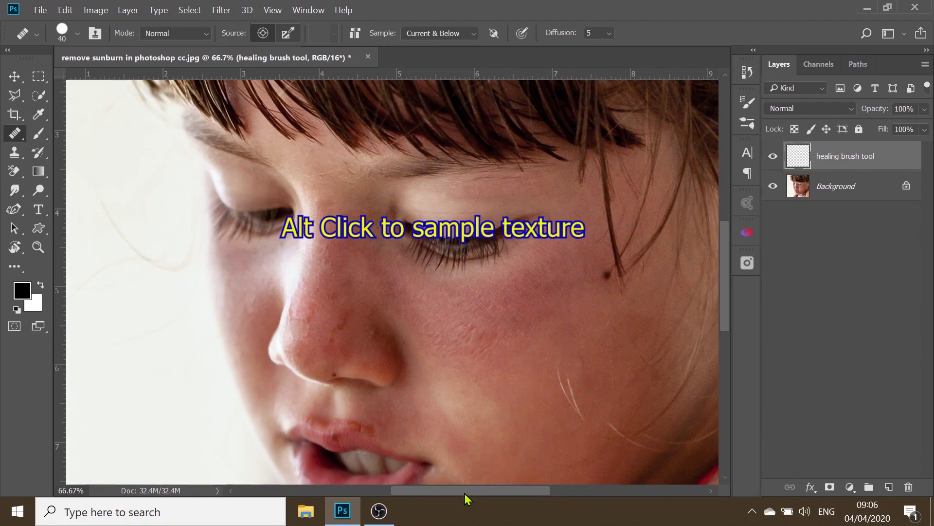
left_click_drag(464, 490, 482, 490)
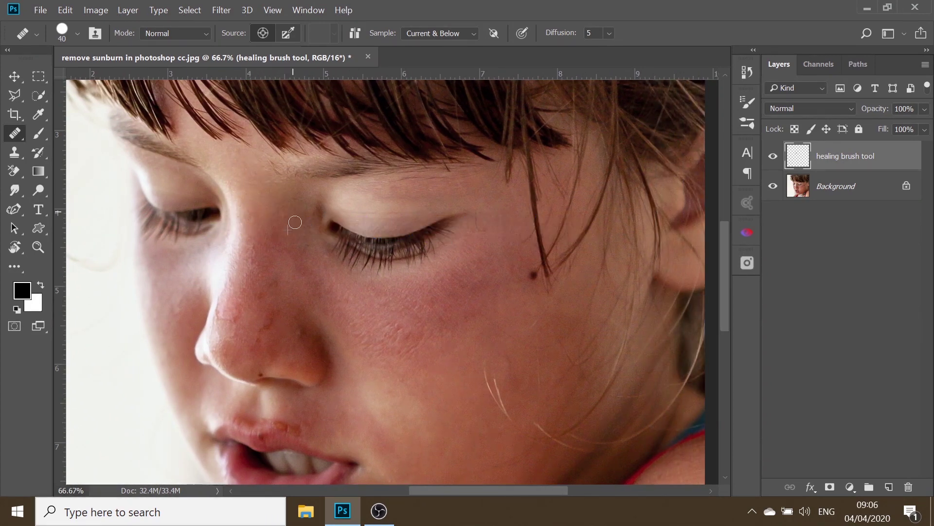
mouse_move(277, 233)
left_mouse_down()
mouse_move(282, 269)
mouse_move(261, 231)
left_mouse_up()
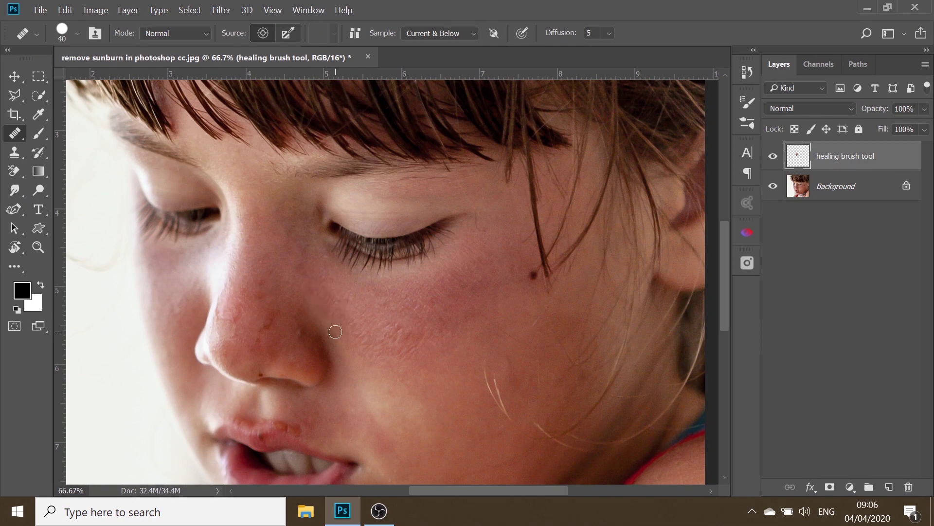
left_click_drag(336, 331, 336, 319)
- At 100%, heal the red skin under the eye, the stray hair and remaining cheek spots
key("ctrl+plus")
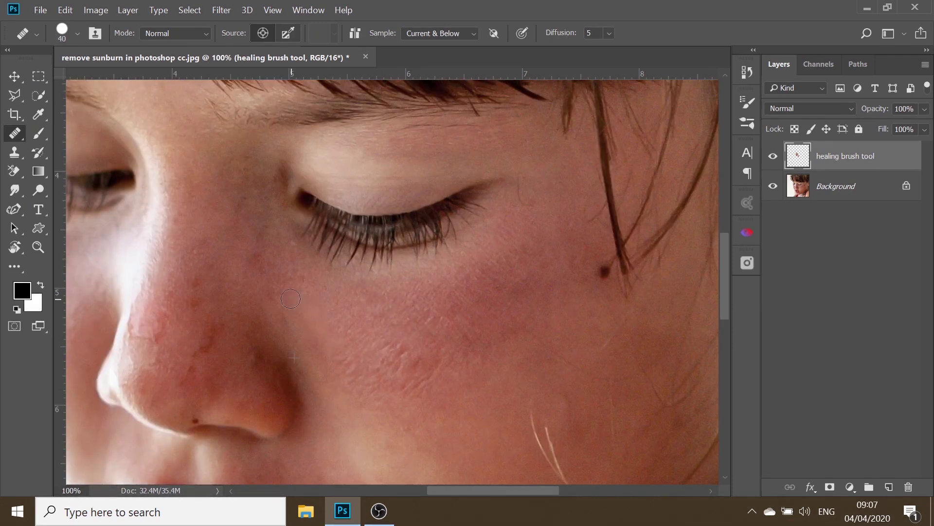
left_click_drag(291, 298, 284, 271)
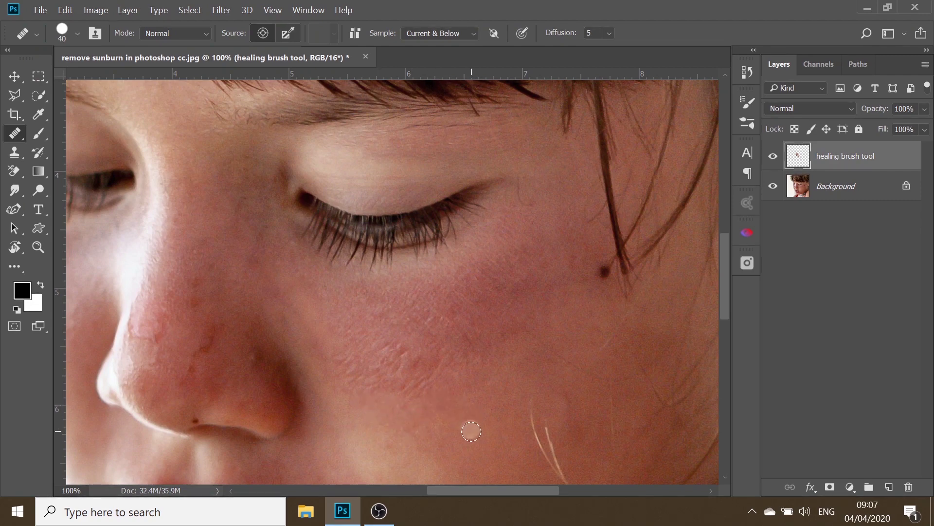
left_click_drag(465, 355, 506, 341)
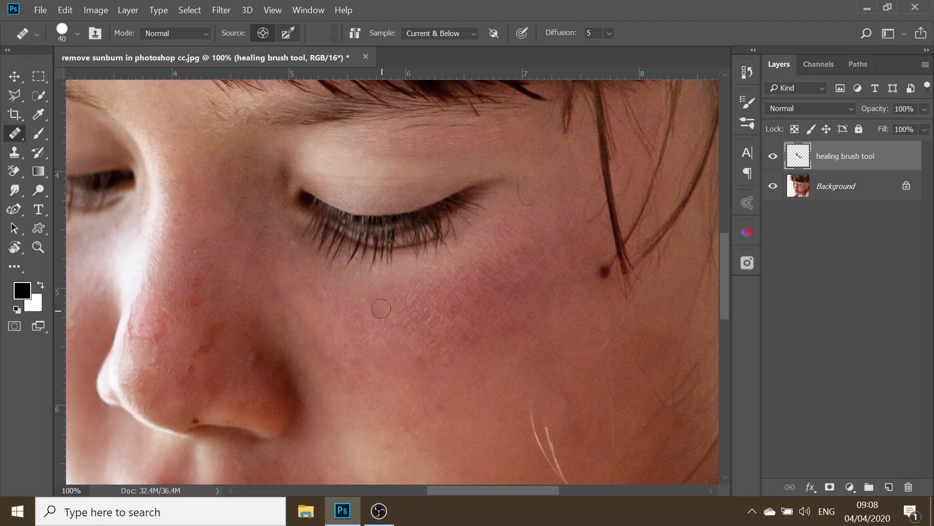
left_click(530, 194)
left_click_drag(480, 251, 459, 275)
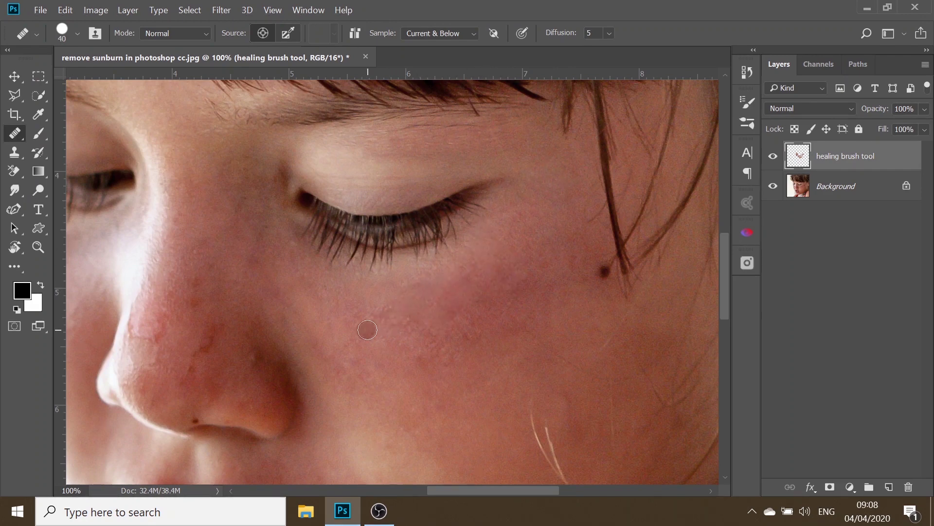
left_click(404, 276)
left_click(468, 336)
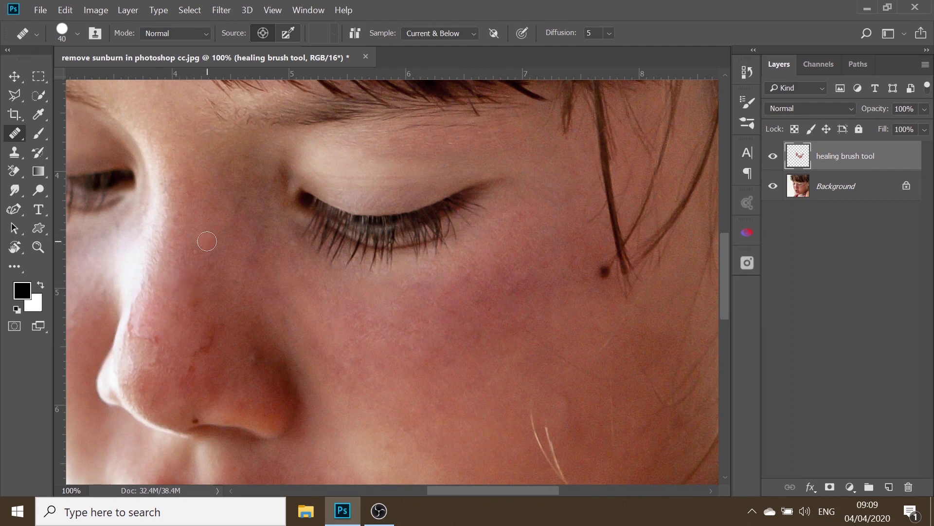
- Heal the red marks along the side of the nose, adjusting brush size
left_click_drag(181, 273, 194, 293)
left_click(198, 342)
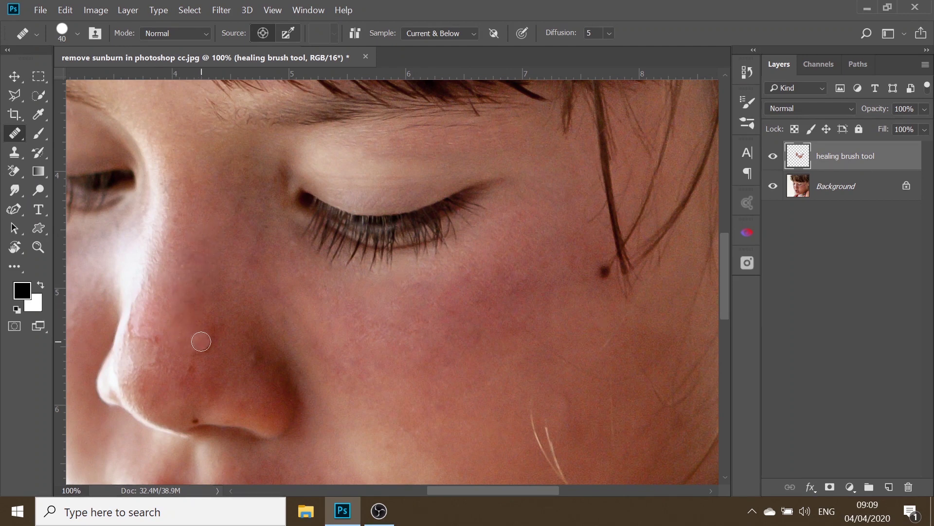
left_click(125, 349)
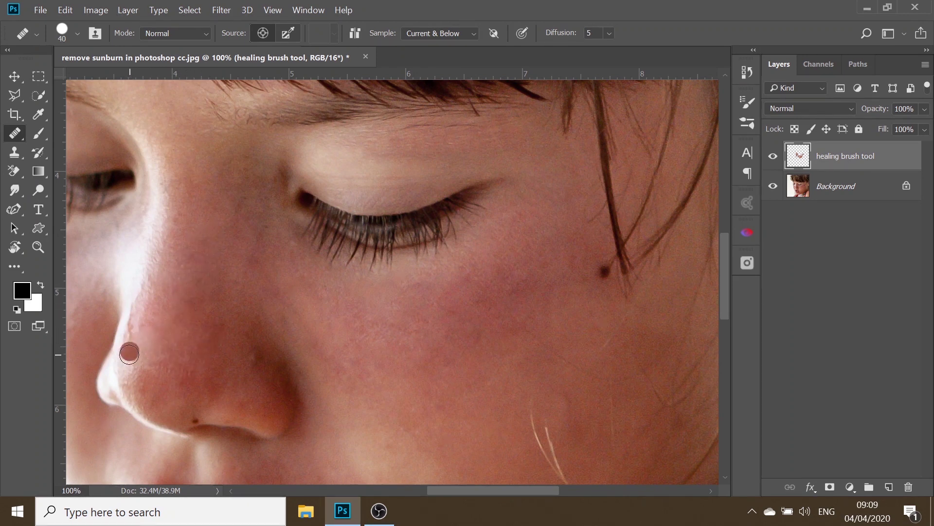
left_click(148, 363)
key("bracketleft")
key("bracketright")
left_click(141, 350)
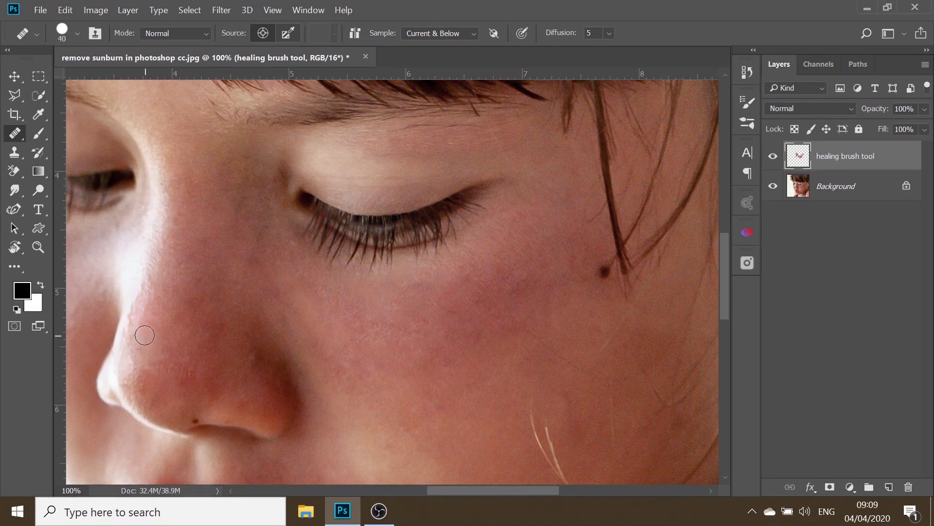
- Dab away the red blemishes across the nose tip
left_click(192, 399)
left_click(191, 380)
left_click(174, 411)
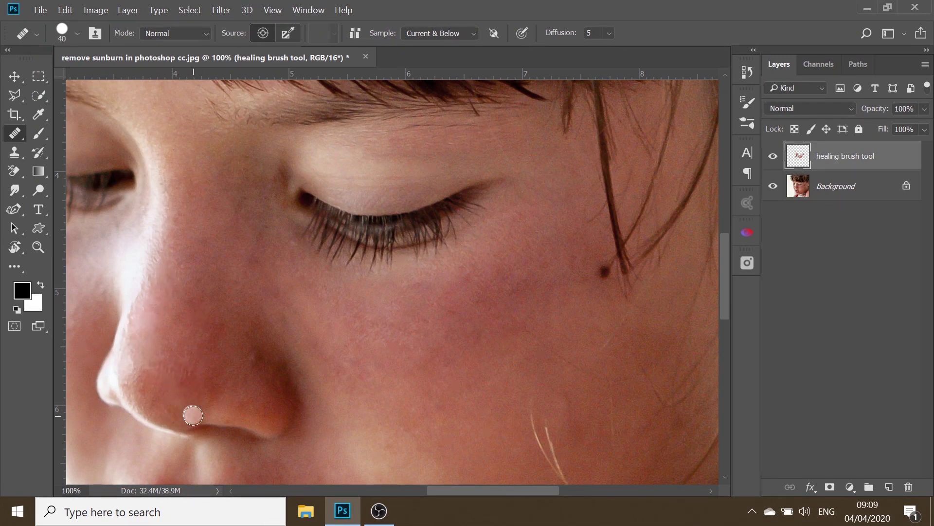
left_click(234, 386)
left_click(242, 409)
left_click(217, 387)
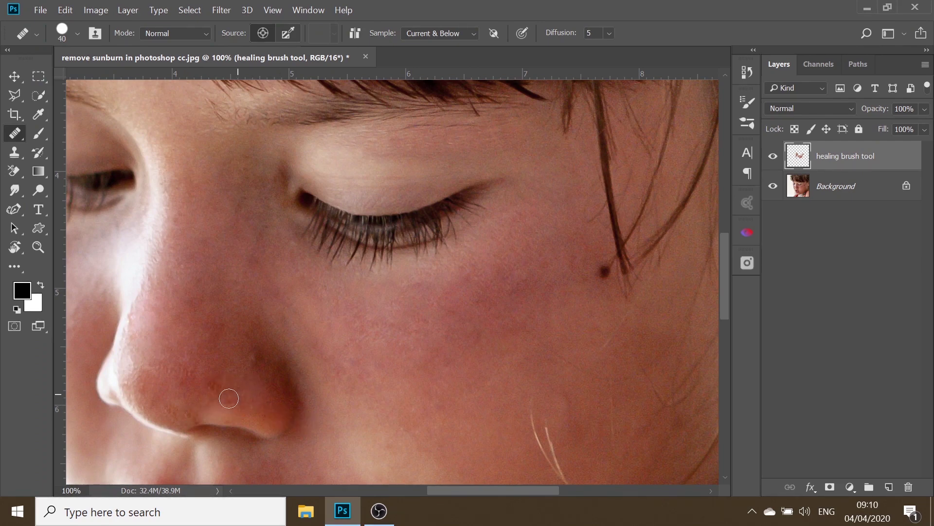
left_click(219, 363)
left_click(206, 388)
left_click(259, 392)
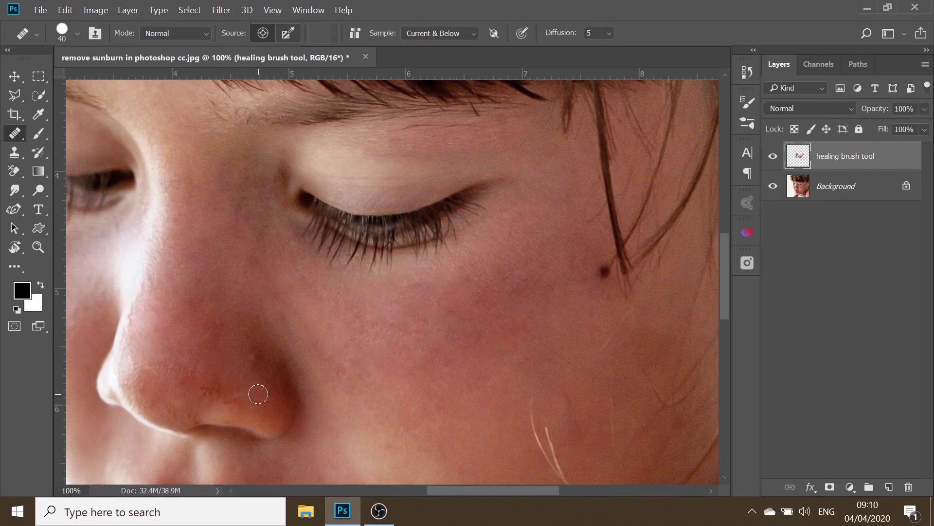
left_click(188, 392)
- Heal the right side and lower edge of the nose tip
left_click(279, 399)
left_click(280, 402)
left_click(226, 405)
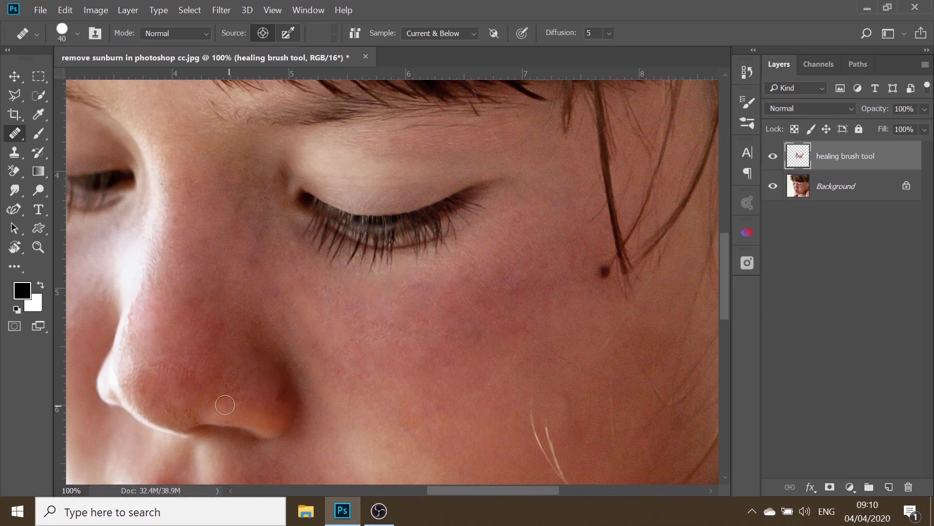
left_click(173, 410)
left_click(280, 393)
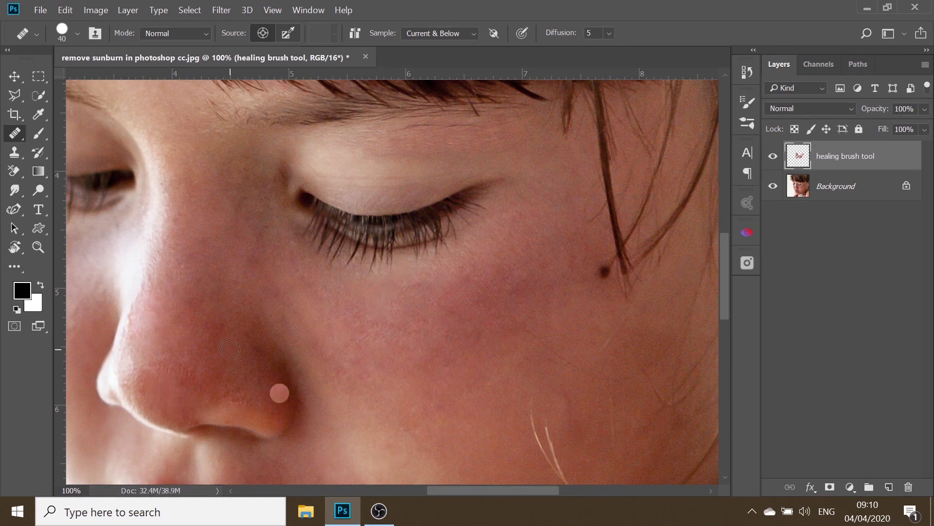
left_click(129, 381)
- Heal spots on the nose bridge, right cheek and under the eye
left_click_drag(153, 271, 144, 291)
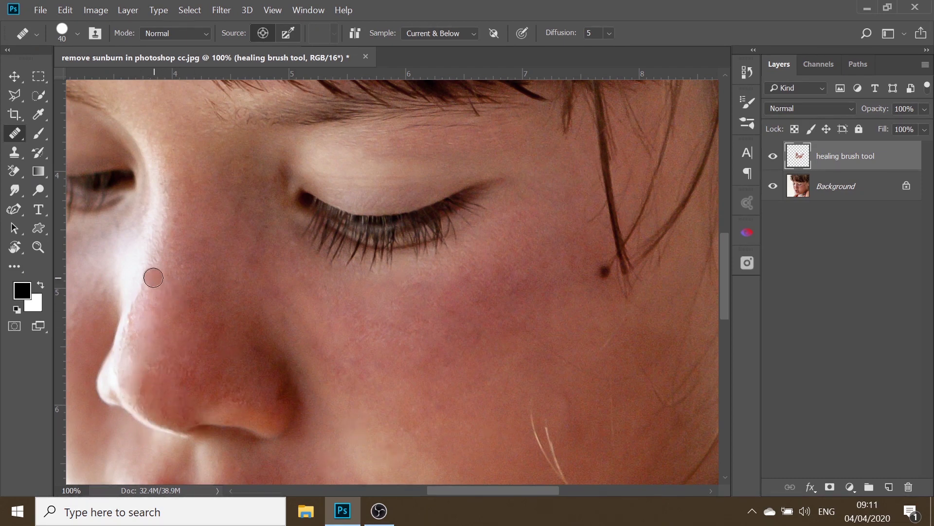
left_click(192, 429)
left_click(624, 420)
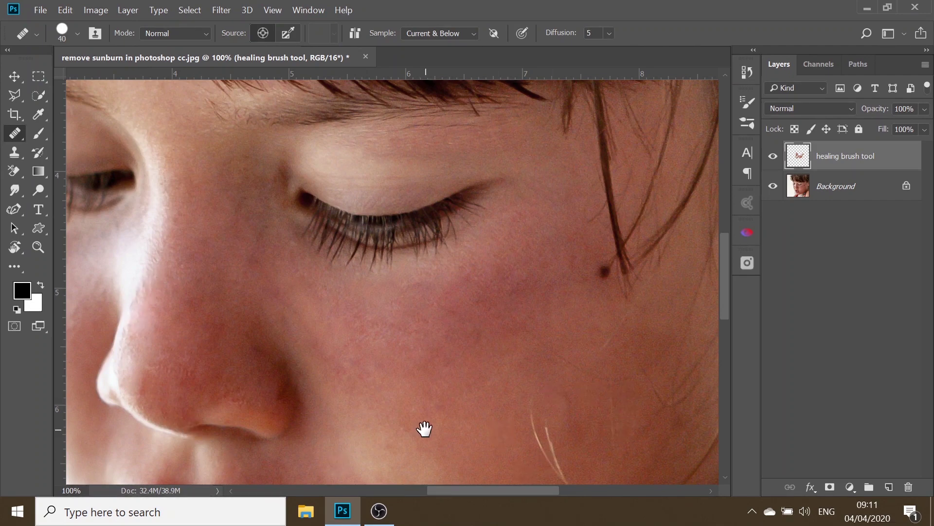
left_click_drag(423, 428, 562, 417)
left_click(203, 244)
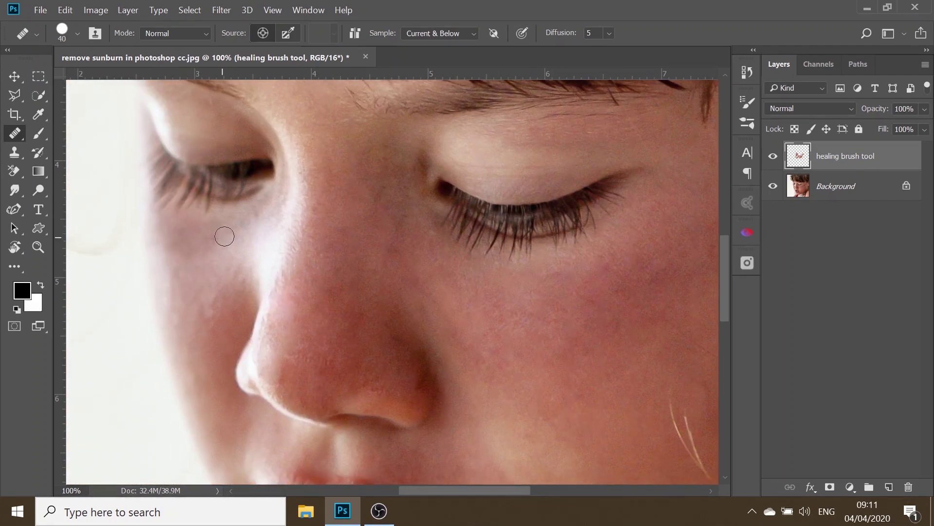
- Heal the cheek beside the nose and the nostril edge with a smaller brush
left_click(192, 366)
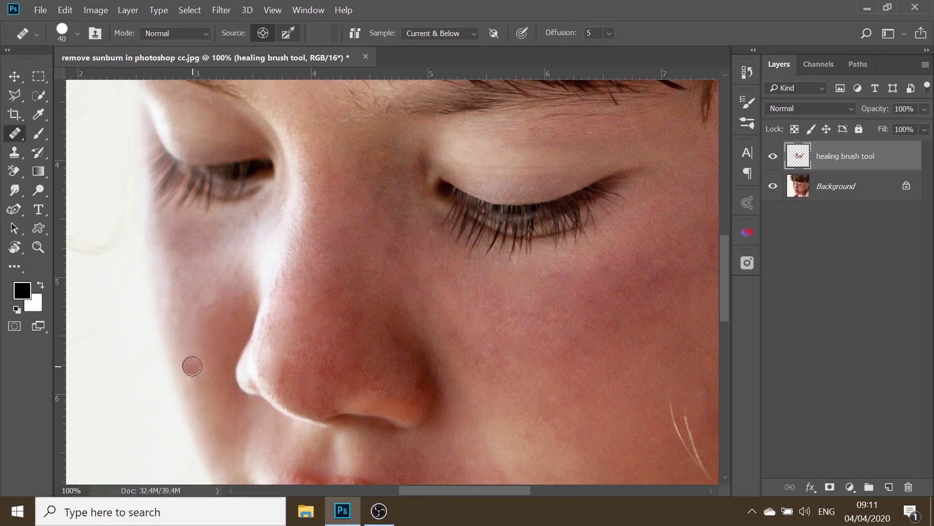
left_click(278, 390)
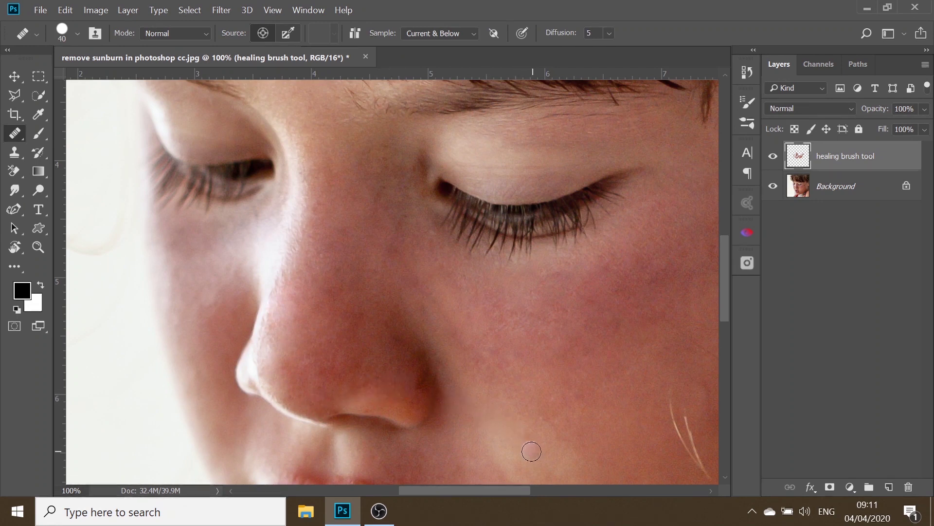
key("bracketleft")
key("bracketleft")
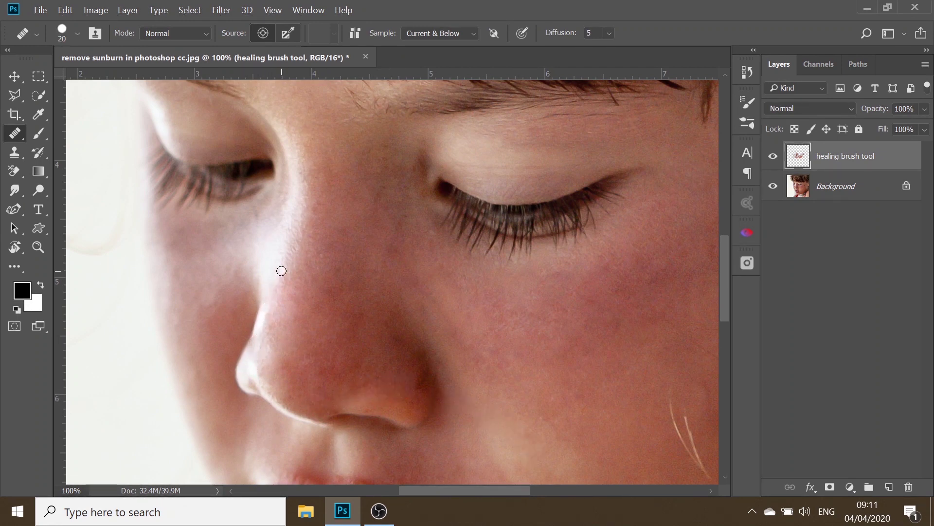
left_click_drag(257, 337, 251, 348)
- Heal the dark mole, the light hair strand and a cheek blemish, then enlarge the brush to 50
left_click_drag(620, 404, 425, 400)
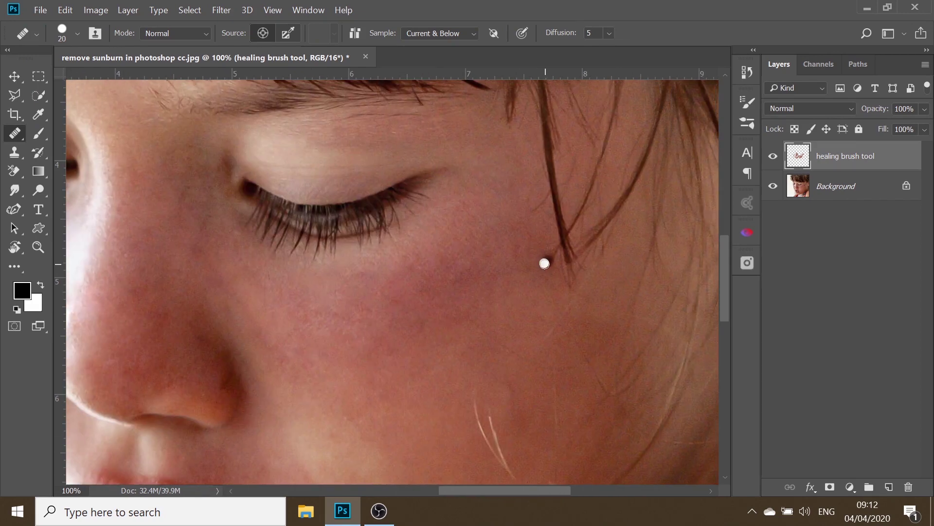
key("bracketright")
key("bracketright")
left_click(546, 258)
left_click(478, 407)
left_click_drag(488, 433, 510, 474)
left_click(380, 432)
key("bracketright")
key("bracketright")
key("bracketright")
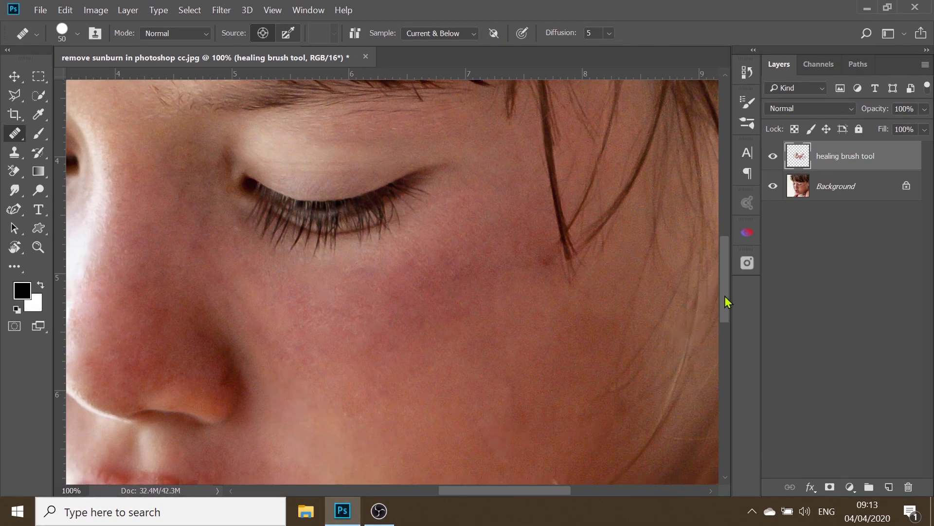
- Heal several cheek spots and skin near the edge of the face
left_click_drag(726, 296, 724, 315)
left_click(412, 221)
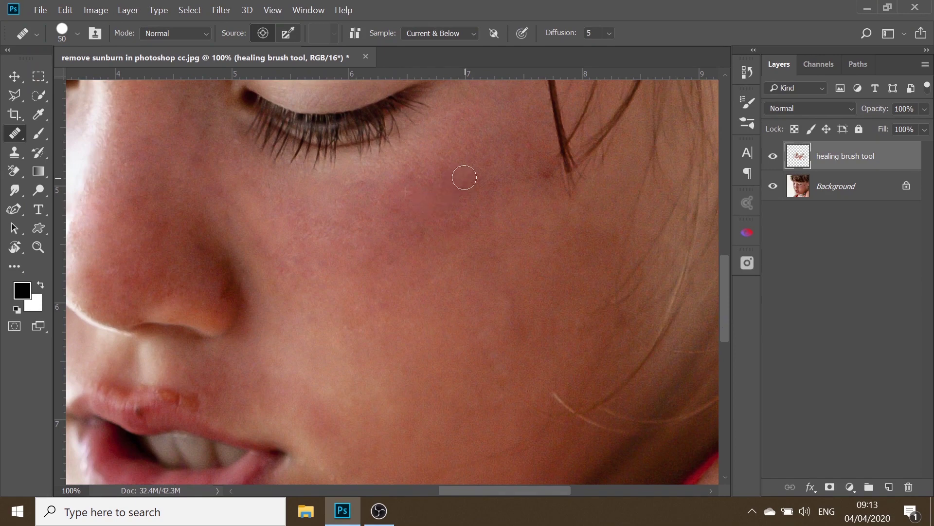
left_click(465, 204)
left_click(527, 132)
left_click(714, 337)
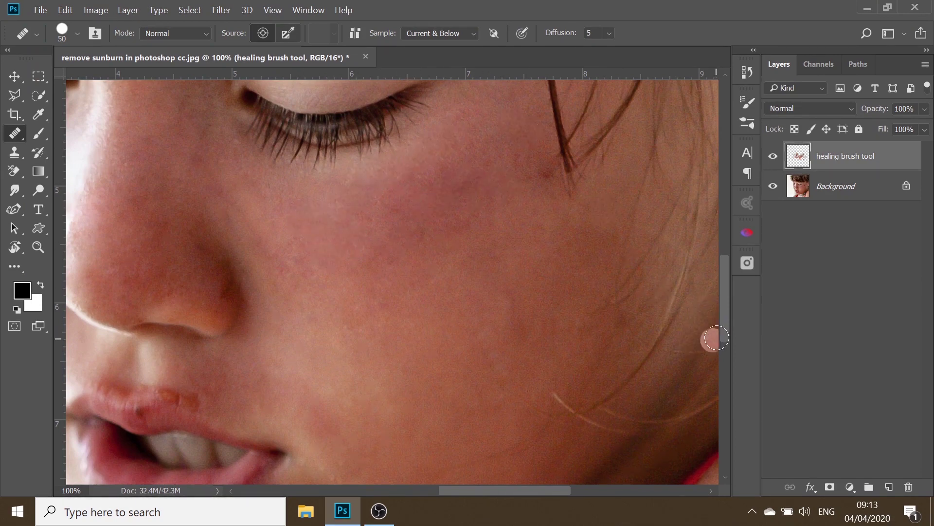
- Heal the orange and pinkish spots on the upper lip and skin beside the mouth
scroll(501, 475, "down", 3)
scroll(469, 486, "left", 5)
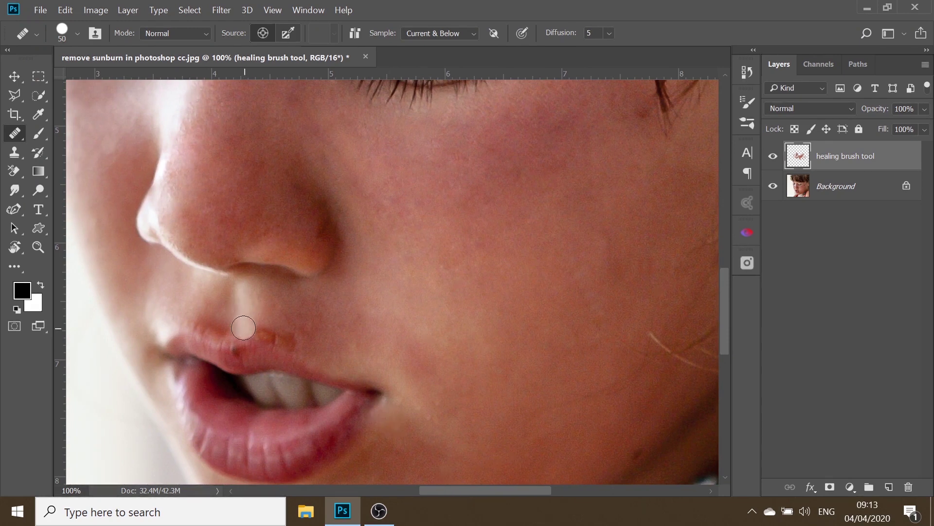
left_click_drag(246, 323, 265, 308)
left_click(271, 334)
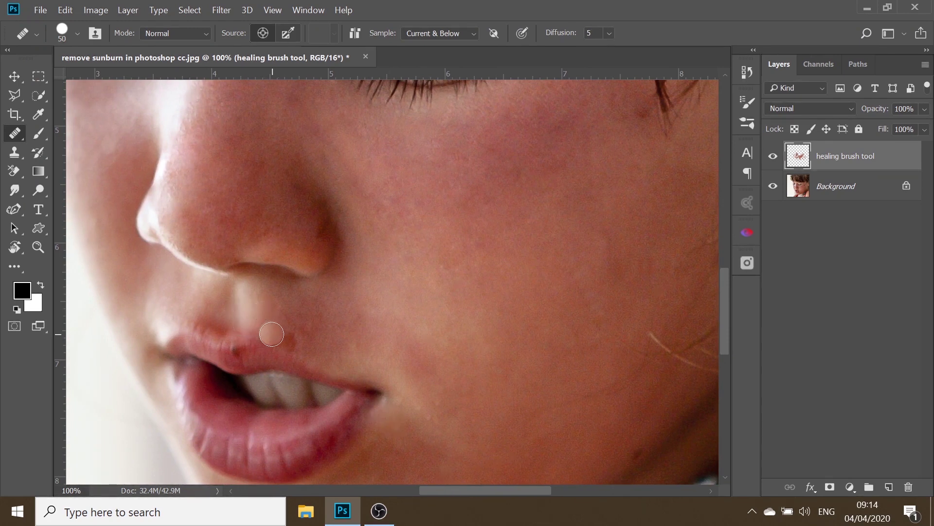
left_click(210, 319)
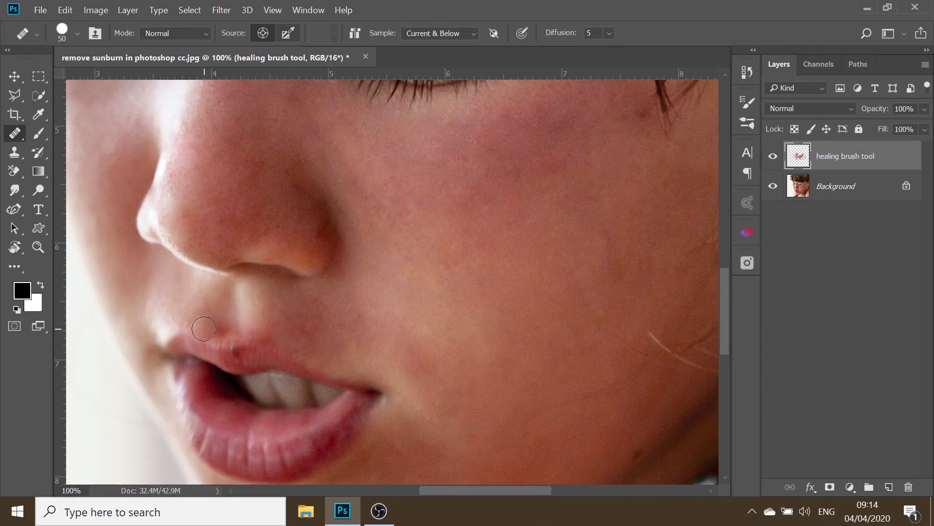
left_click(226, 323)
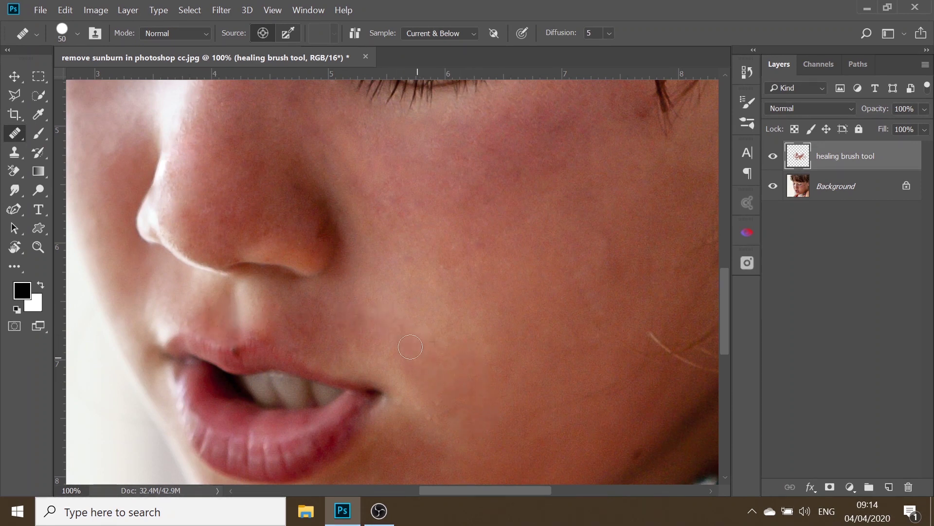
left_click(412, 362)
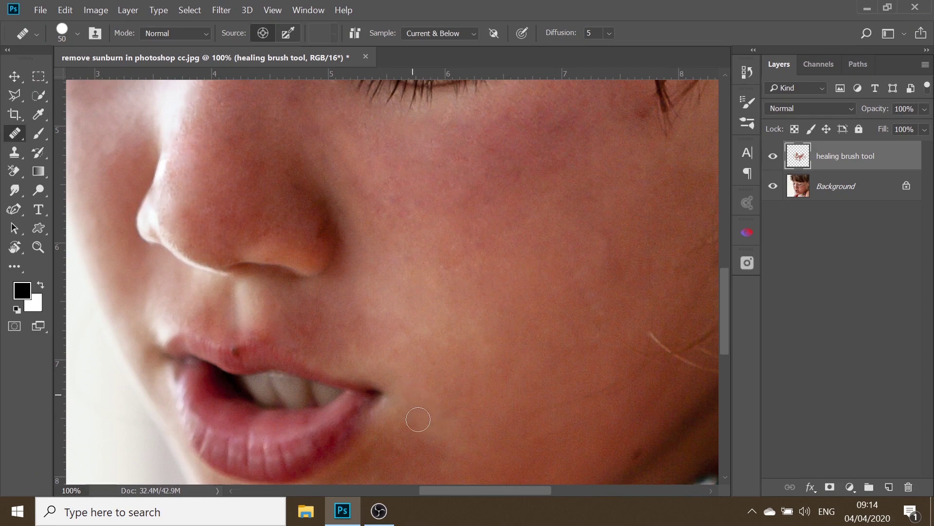
left_click(391, 411)
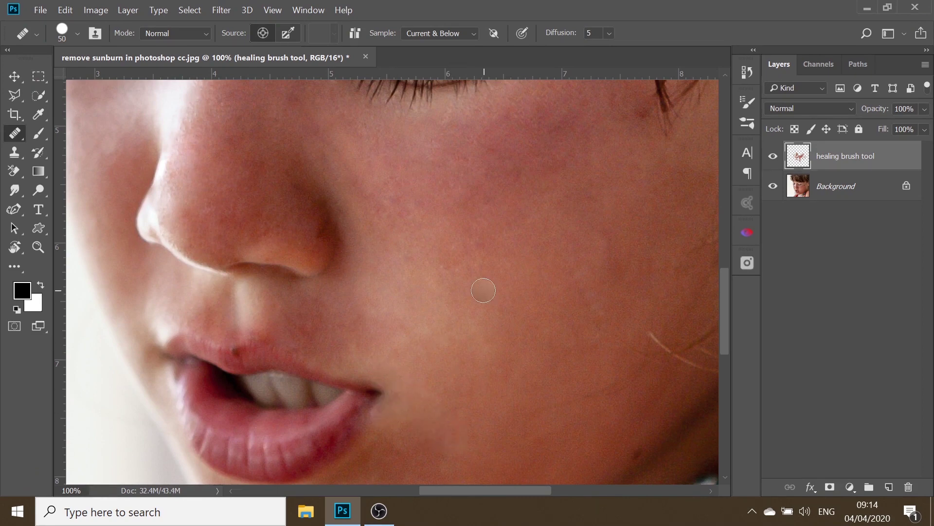
scroll(396, 428, "up", 1)
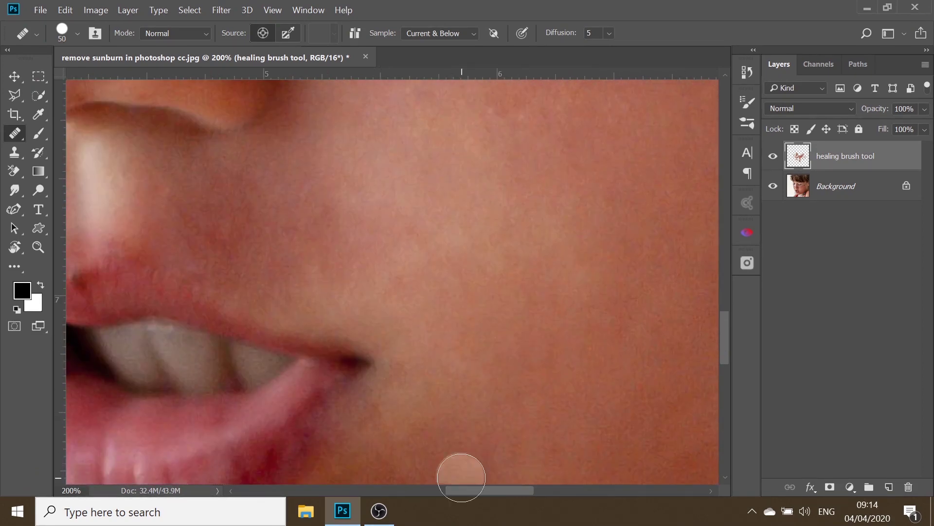
- Heal the dark upper-lip spot with a smaller brush, then set the brush to 40
scroll(462, 477, "left", 3)
key("bracketleft")
key("bracketleft")
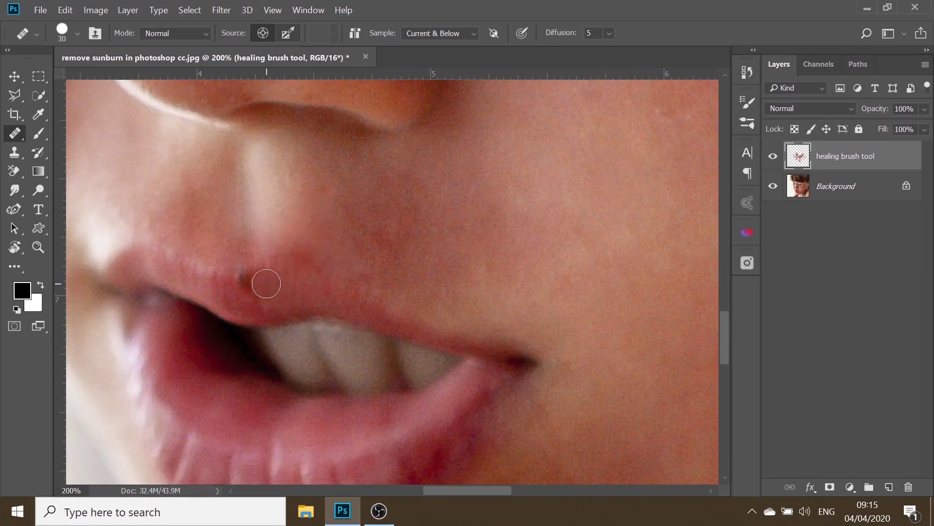
left_click(242, 279)
key("bracketleft")
key("bracketleft")
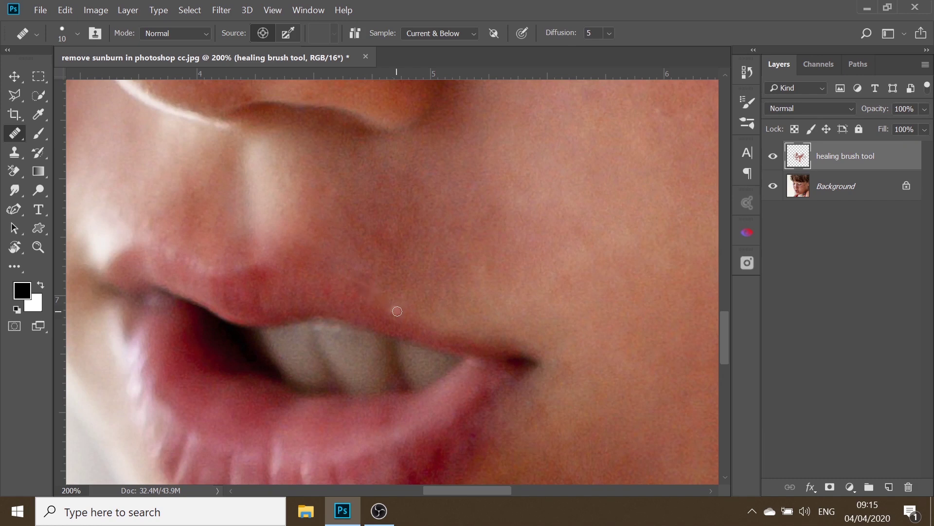
scroll(398, 311, "down", 1)
key("bracketright")
key("bracketright")
key("bracketright")
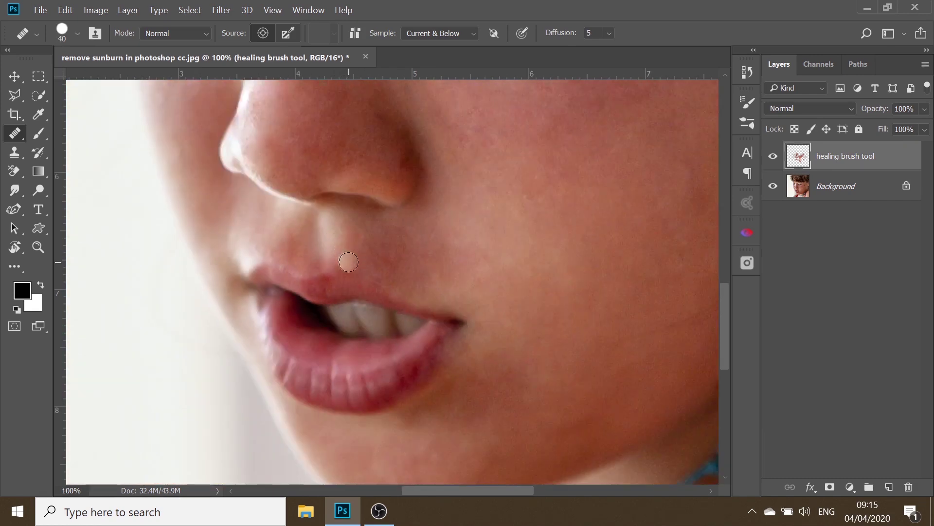
scroll(694, 330, "down", 1)
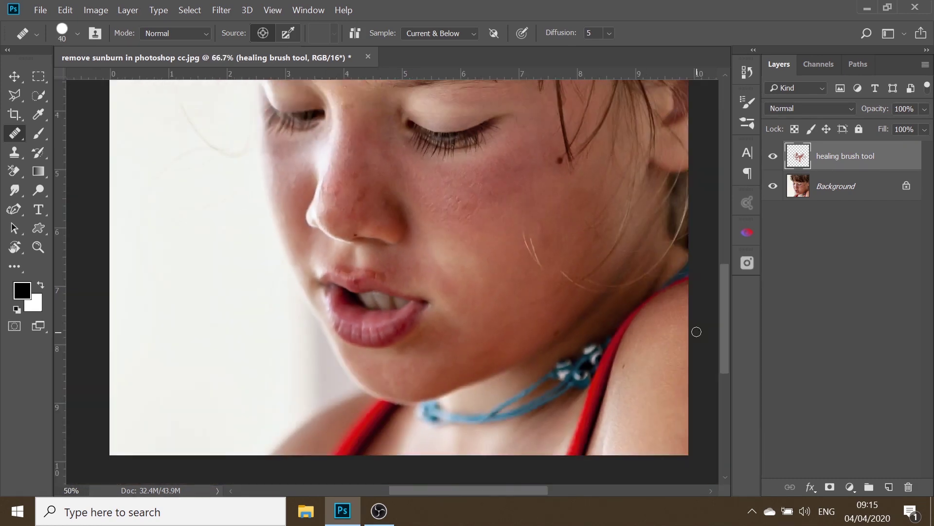
scroll(695, 330, "down", 2)
- Hide the healing layer to compare with the original, then heal a cheek spot near the hair
left_click(772, 189, "alt")
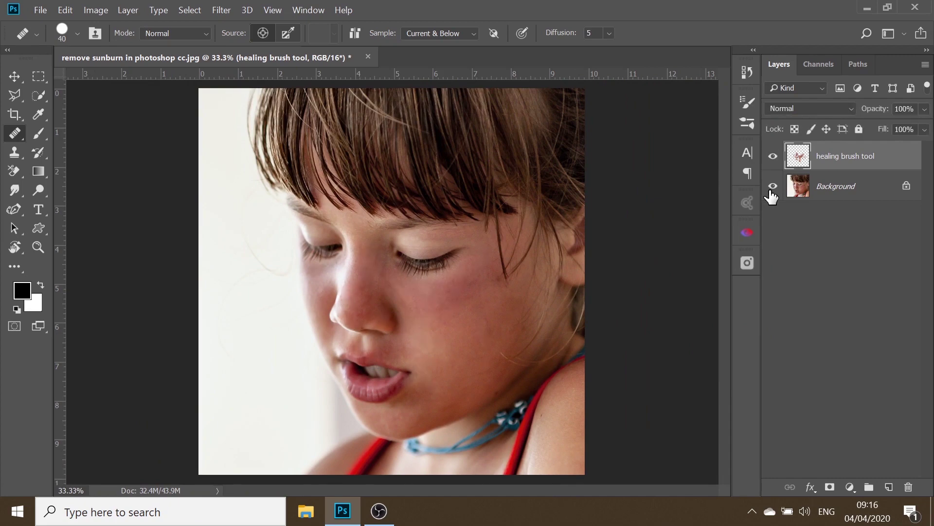
key("ctrl+plus")
key("ctrl+plus")
key("ctrl+plus")
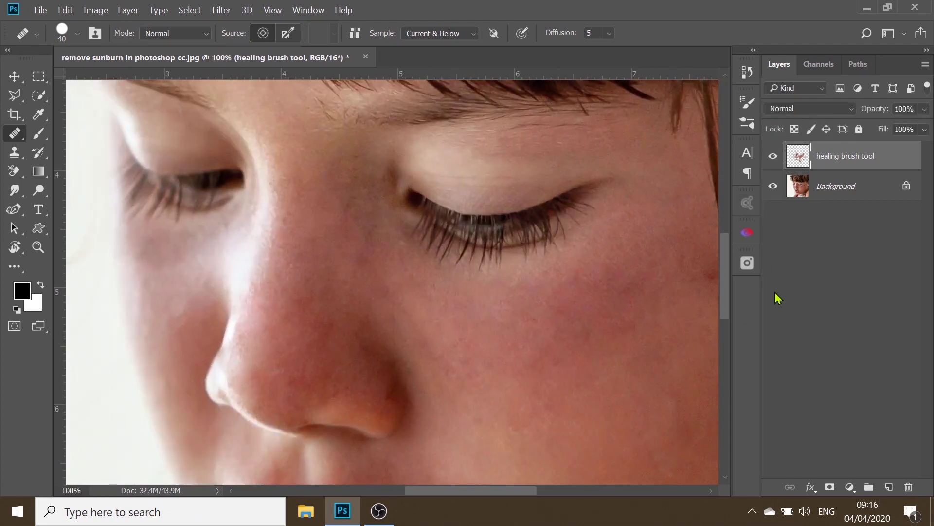
scroll(552, 344, "down", 5)
scroll(552, 344, "right", 2)
key("bracketleft")
key("bracketleft")
key("bracketleft")
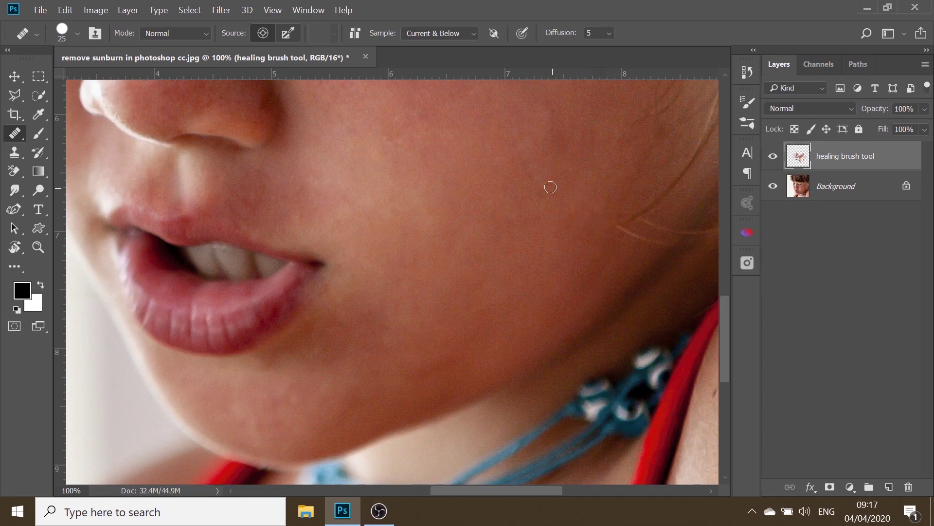
left_click(634, 236)
- Heal the blemishes on the chin and below the lip corner with a 40 brush
left_click(409, 317)
key("bracketright")
key("bracketright")
key("bracketright")
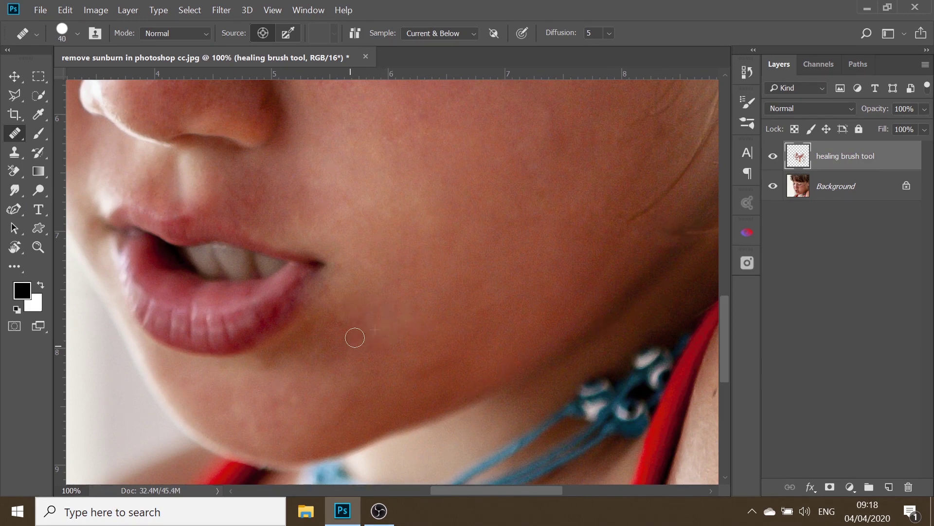
mouse_move(353, 344)
left_mouse_down()
mouse_move(312, 352)
mouse_move(336, 356)
left_mouse_up()
left_click_drag(329, 311, 283, 347)
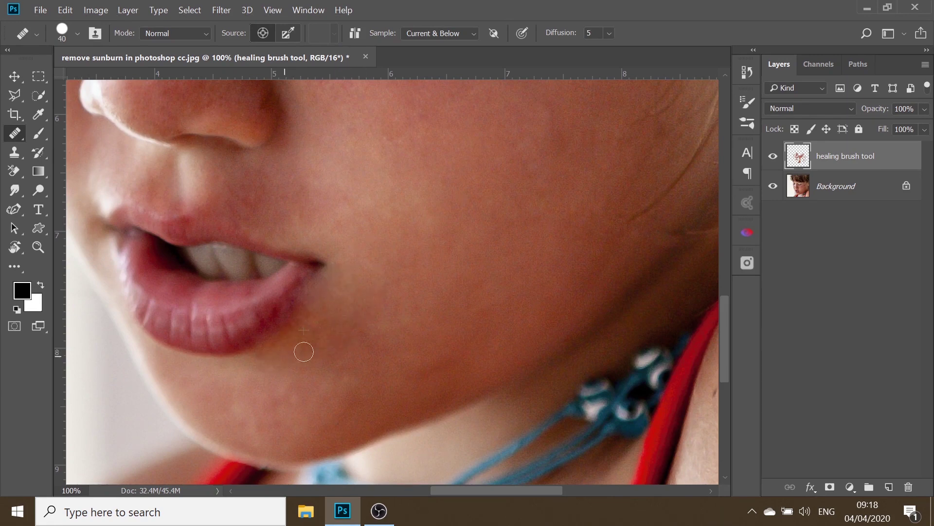
left_click_drag(470, 490, 402, 490)
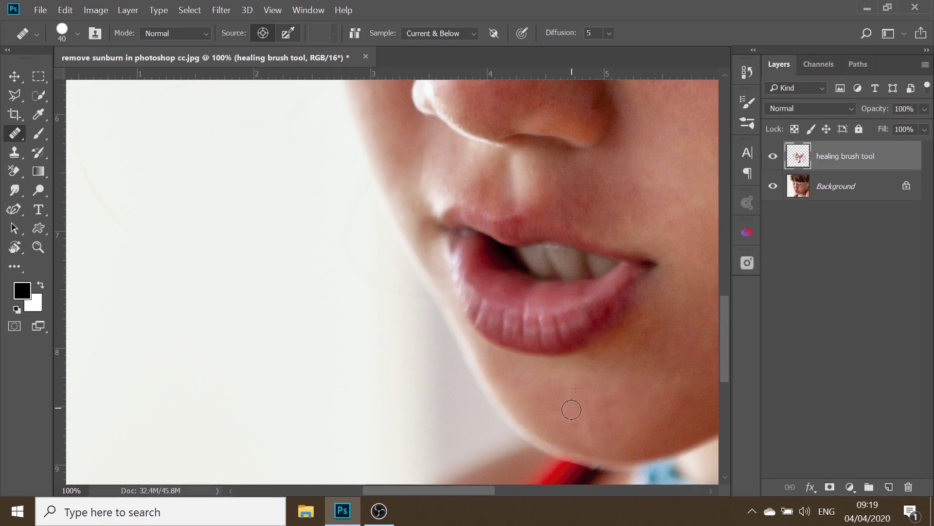
left_click_drag(568, 402, 607, 422)
- Heal away the faint hair strands in the left background
scroll(612, 404, "up", 5)
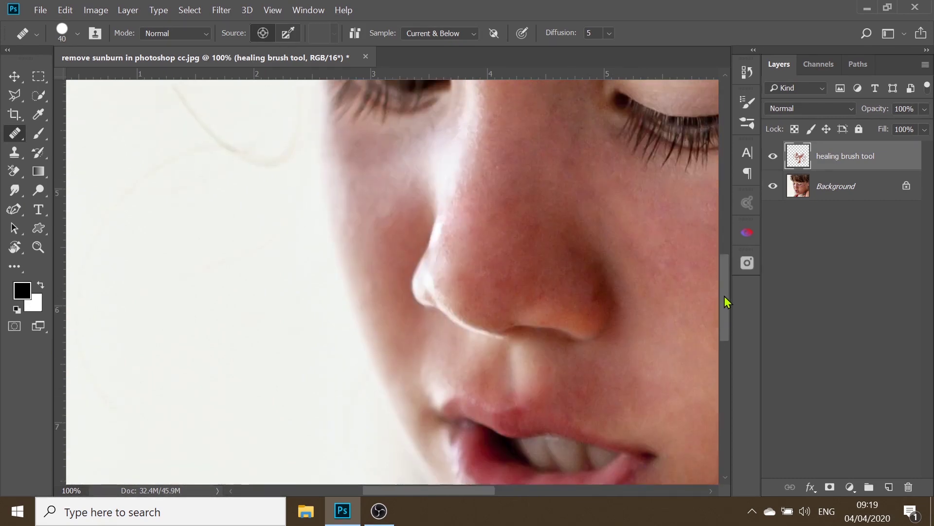
scroll(438, 292, "left", 3)
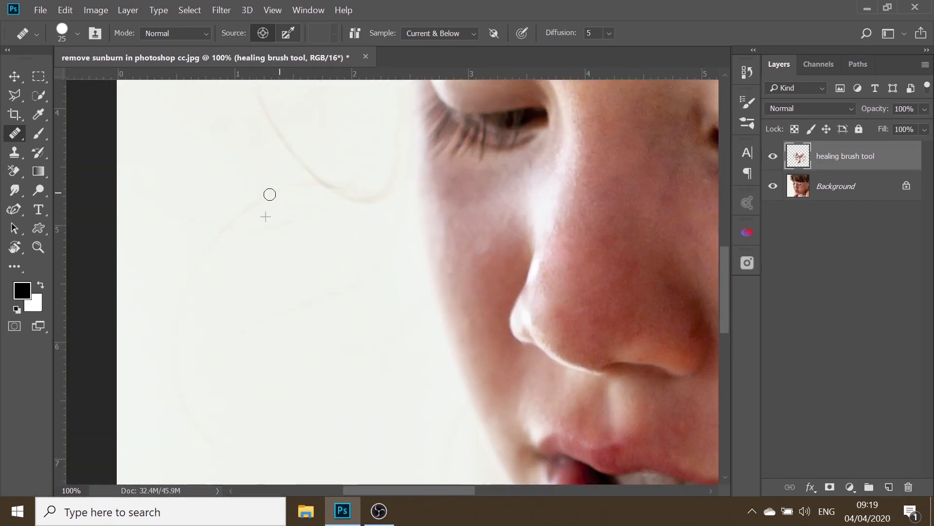
left_click_drag(299, 213, 306, 229)
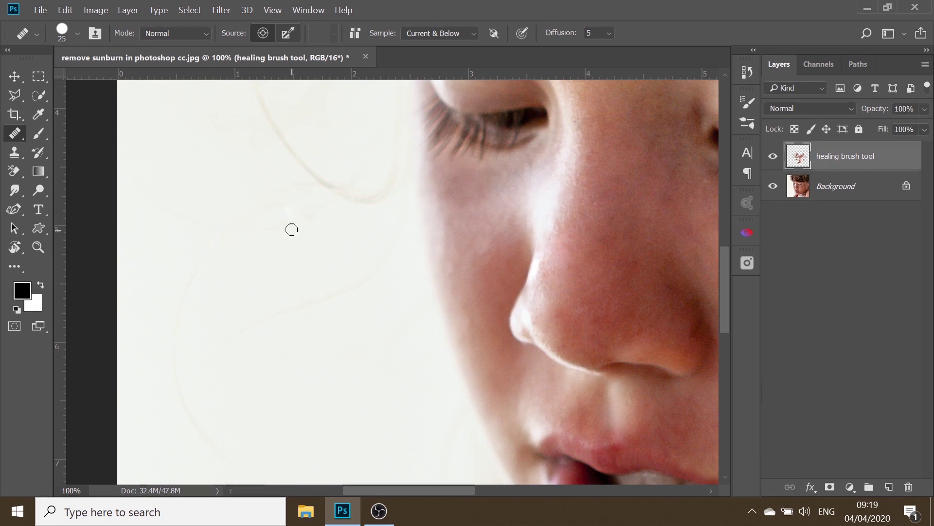
left_click_drag(176, 339, 233, 463)
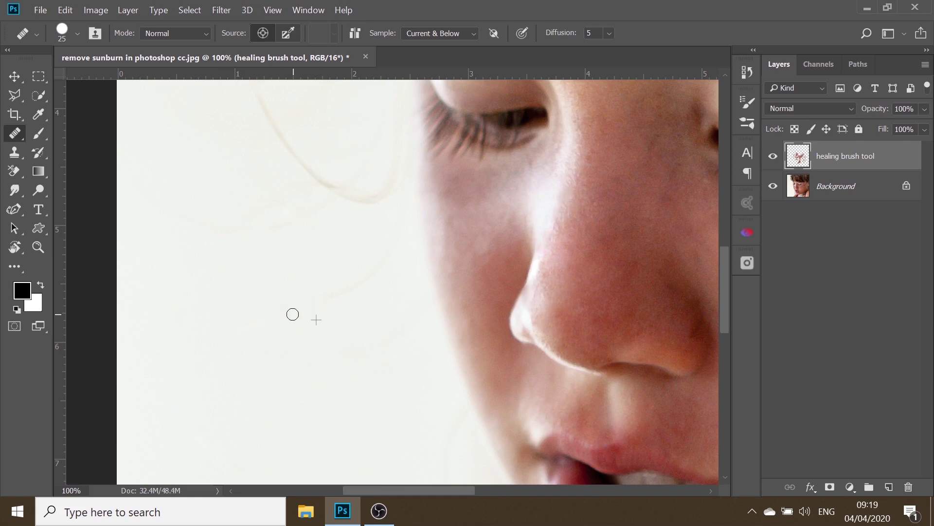
left_click_drag(227, 345, 292, 313)
- Remove the stray strands near the face and remaining wisps with a 40 brush
left_click_drag(348, 286, 402, 194)
mouse_move(376, 152)
left_mouse_down()
mouse_move(351, 193)
mouse_move(317, 169)
mouse_move(289, 109)
left_mouse_up()
key("bracketright")
key("bracketright")
key("bracketright")
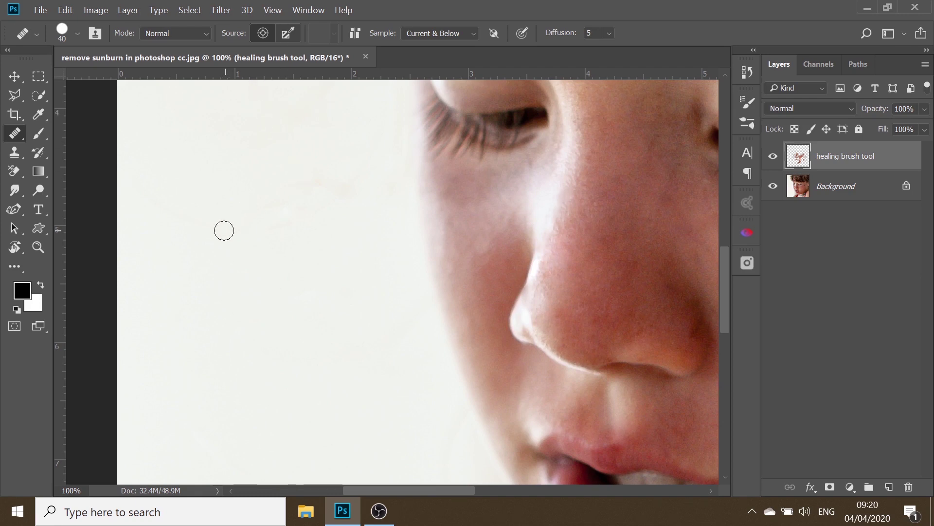
mouse_move(223, 230)
left_mouse_down()
mouse_move(261, 227)
mouse_move(192, 211)
left_mouse_up()
scroll(219, 233, "up", 5)
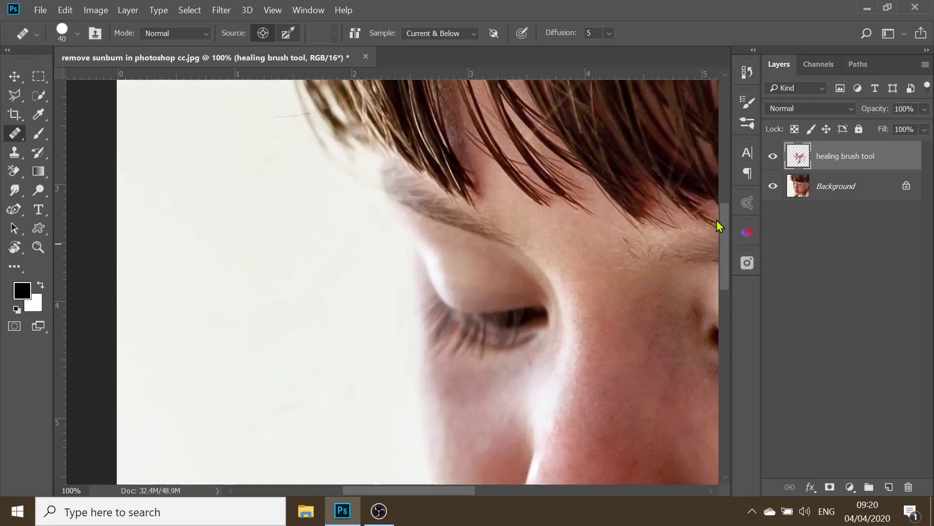
scroll(292, 283, "up", 1)
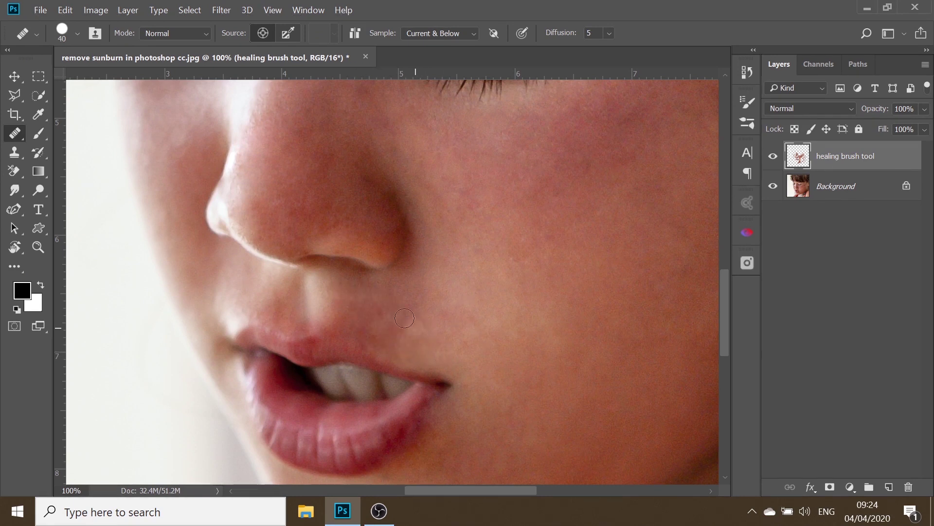
- Heal the last upper-lip spots, then stamp all visible layers into a merged copy and duplicate it
left_click(358, 310)
left_click(372, 336)
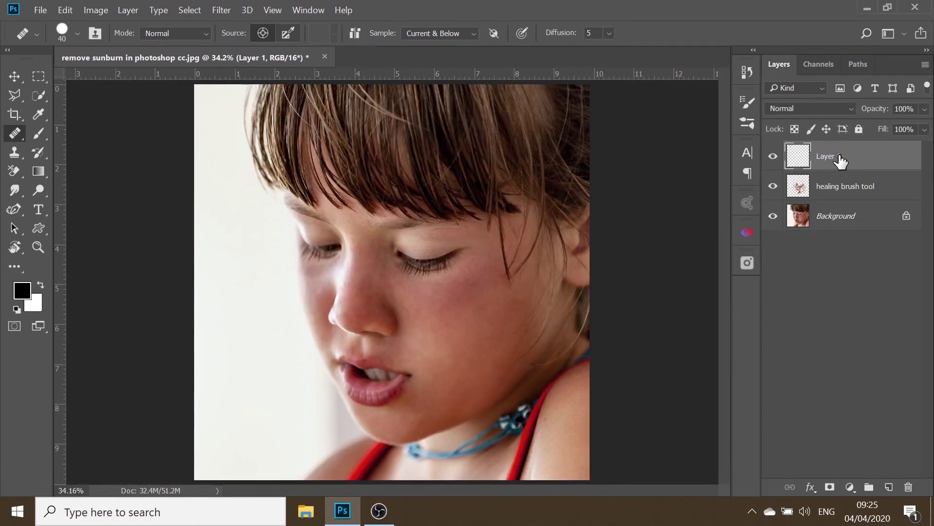
key("ctrl+alt+shift+e")
key("ctrl+j")
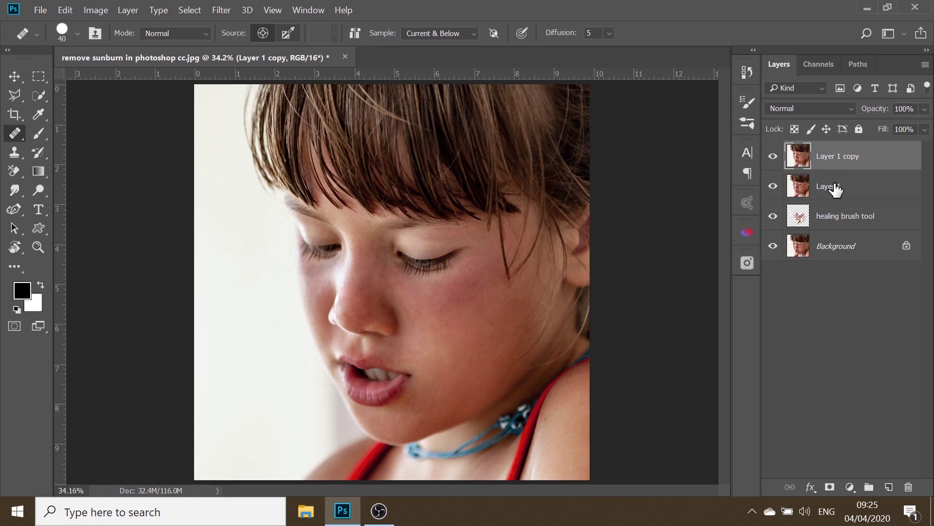
- Rename the two merged layers 'tones' and 'texture' and select tones
double_click(835, 187)
type("tones")
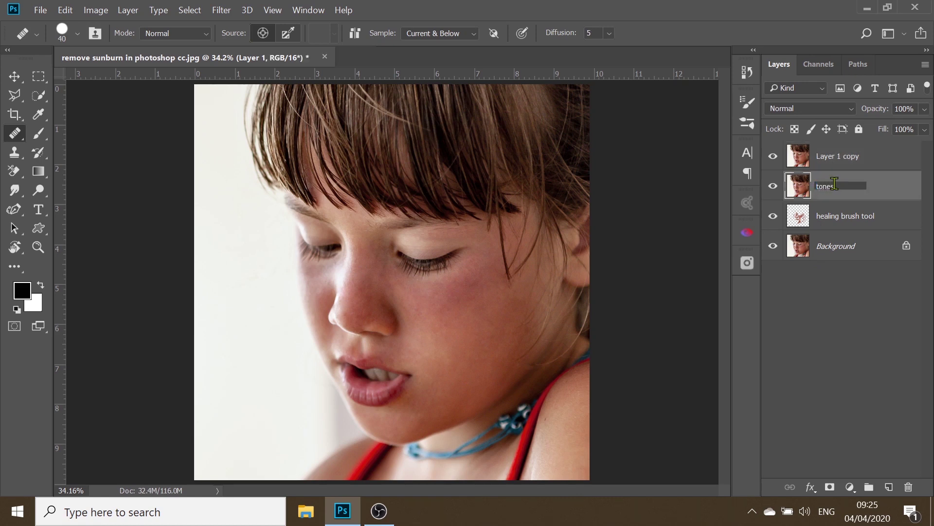
double_click(830, 158)
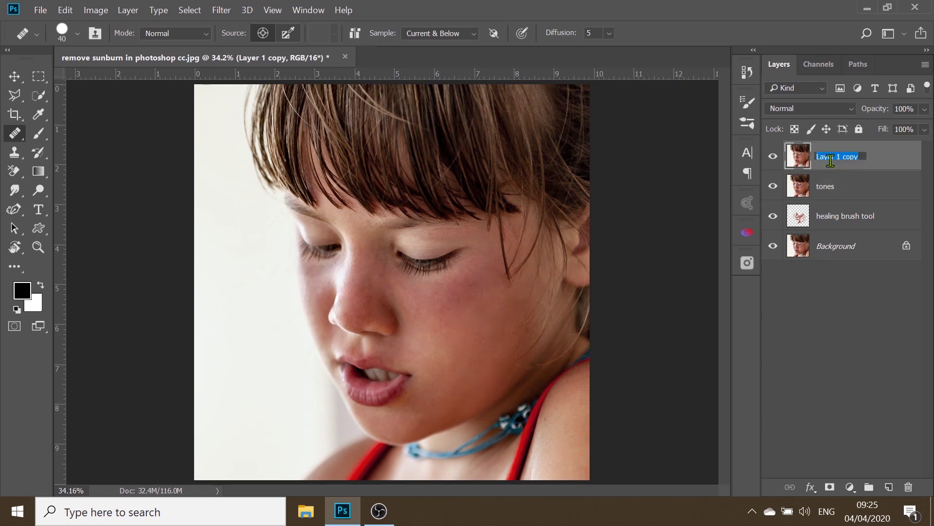
type("texture")
left_click(826, 194)
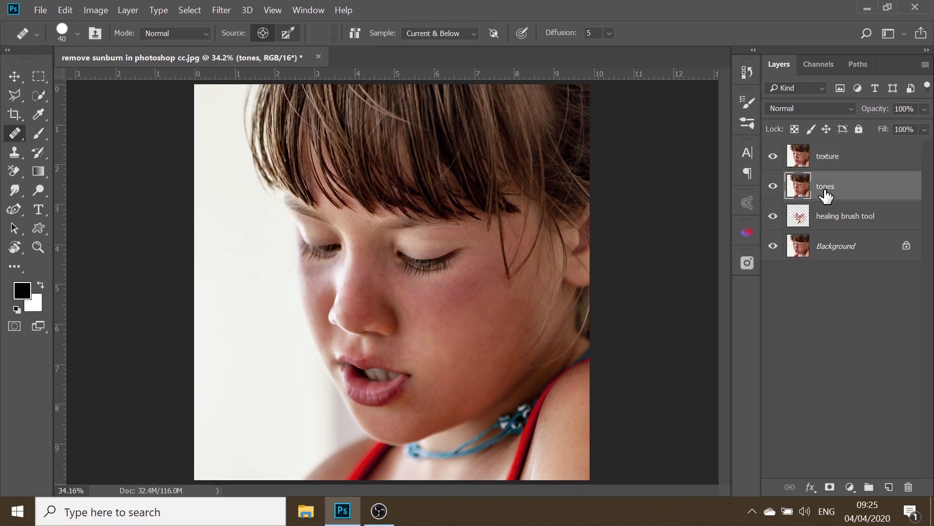
left_click(222, 11)
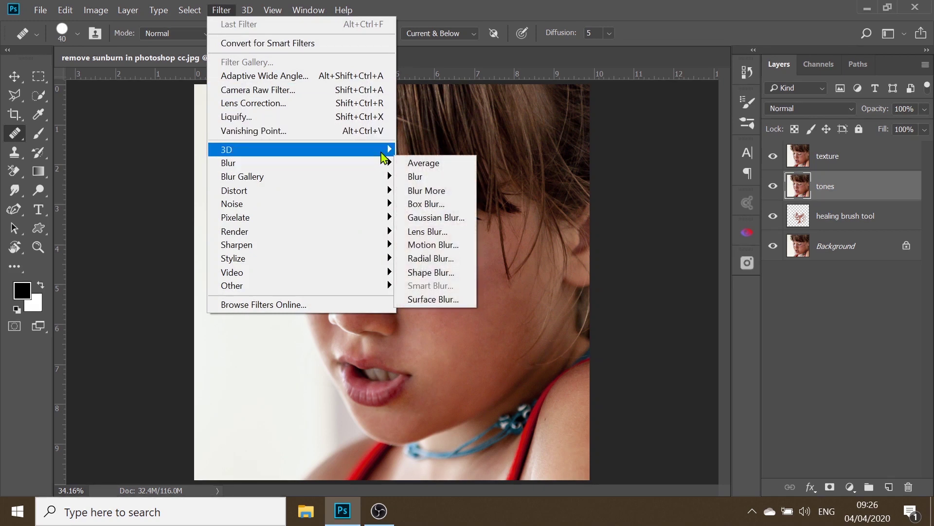
mouse_move(228, 163)
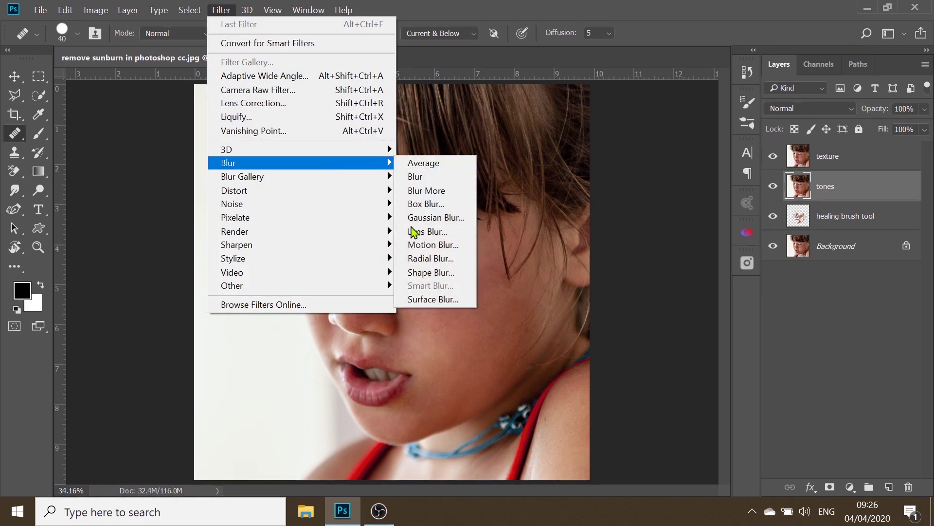
- Open Gaussian Blur for the tones layer and frame the cheek skin in the preview
left_click(413, 219)
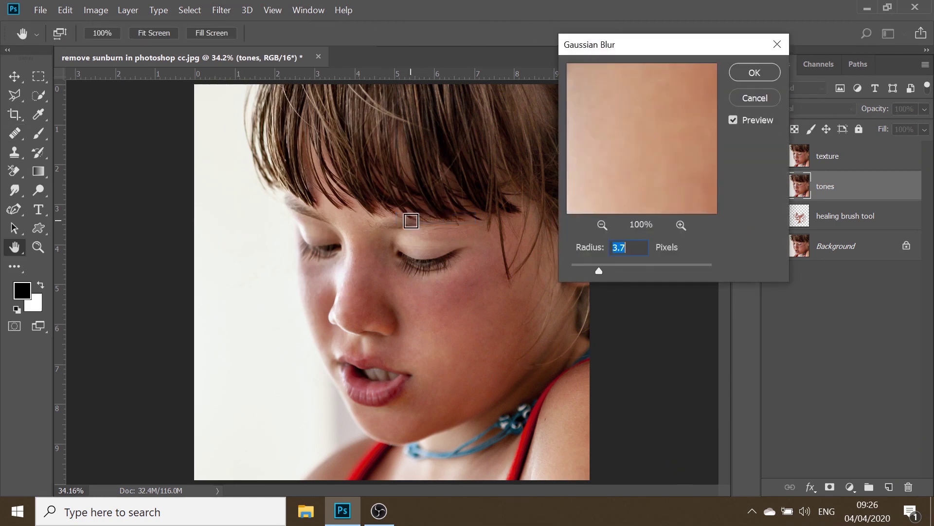
left_click(603, 225)
left_click_drag(664, 91, 678, 184)
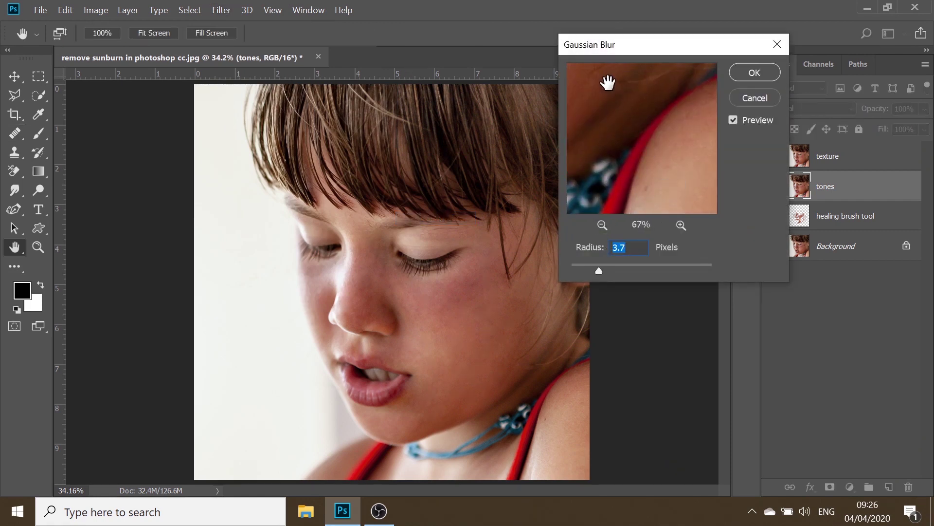
left_click_drag(607, 81, 674, 171)
left_click_drag(615, 109, 648, 156)
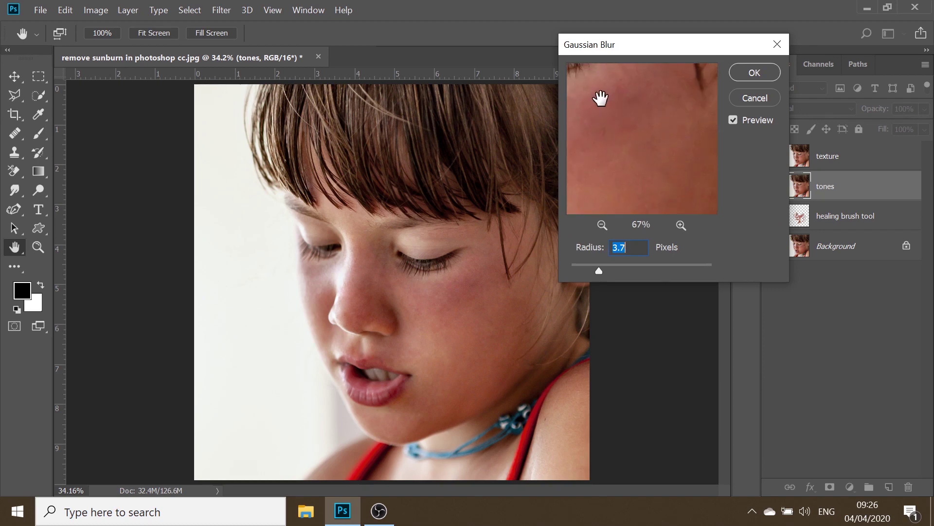
mouse_move(602, 94)
left_mouse_down()
mouse_move(655, 170)
mouse_move(657, 121)
left_mouse_up()
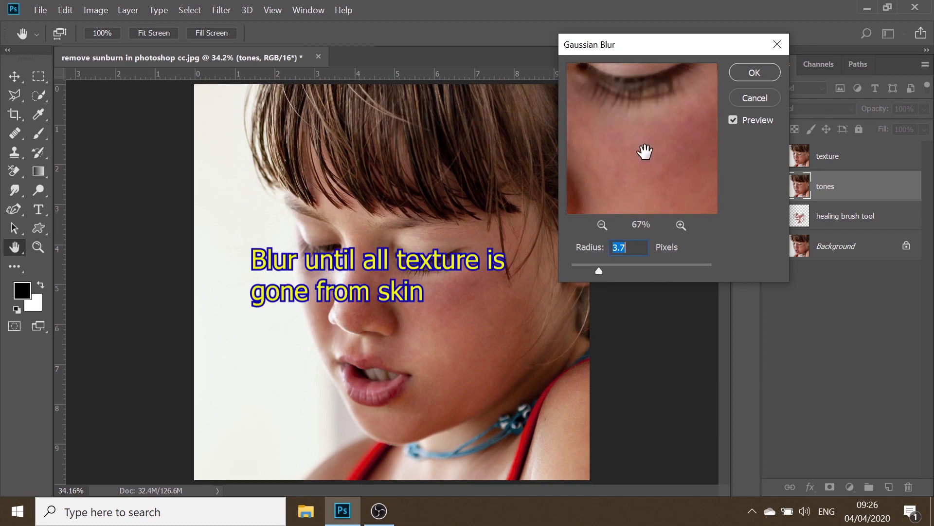
left_click_drag(639, 171, 647, 158)
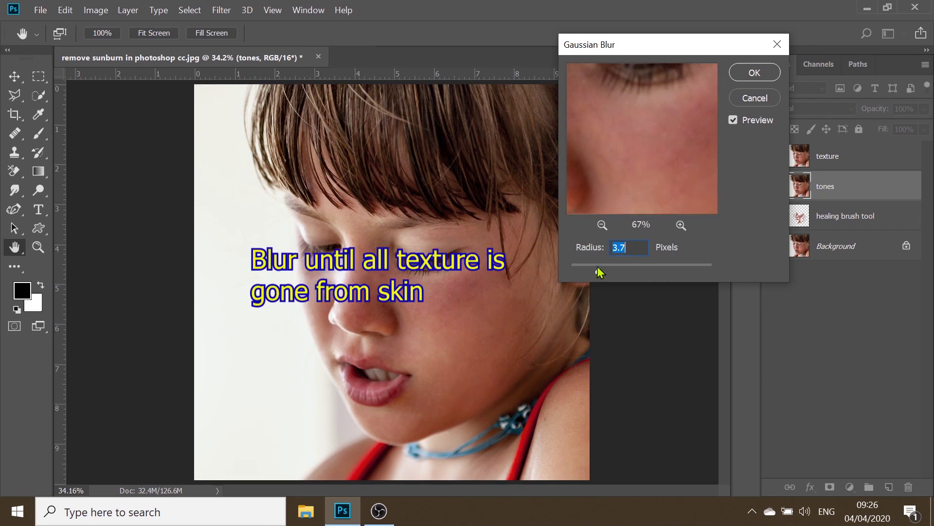
- Apply a Gaussian Blur radius of 12.5 pixels to remove the skin texture
left_click_drag(602, 272, 611, 273)
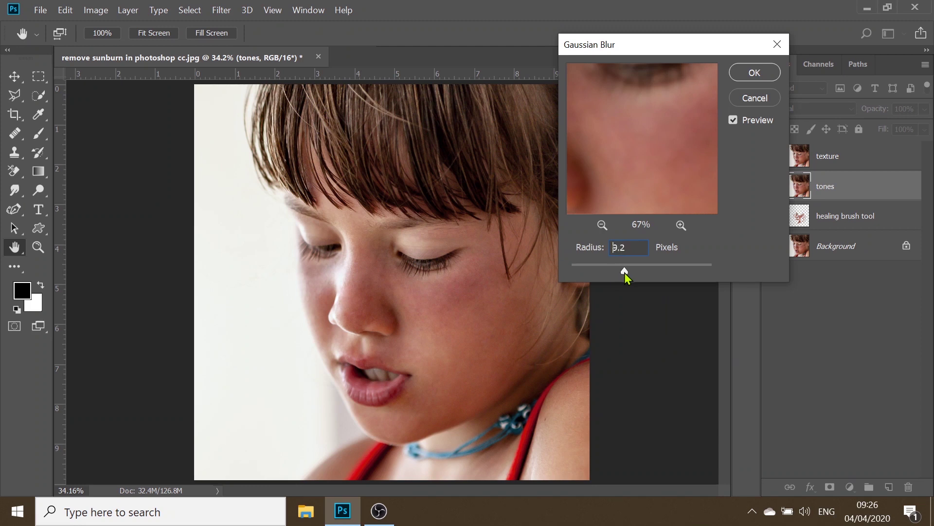
left_click(627, 273)
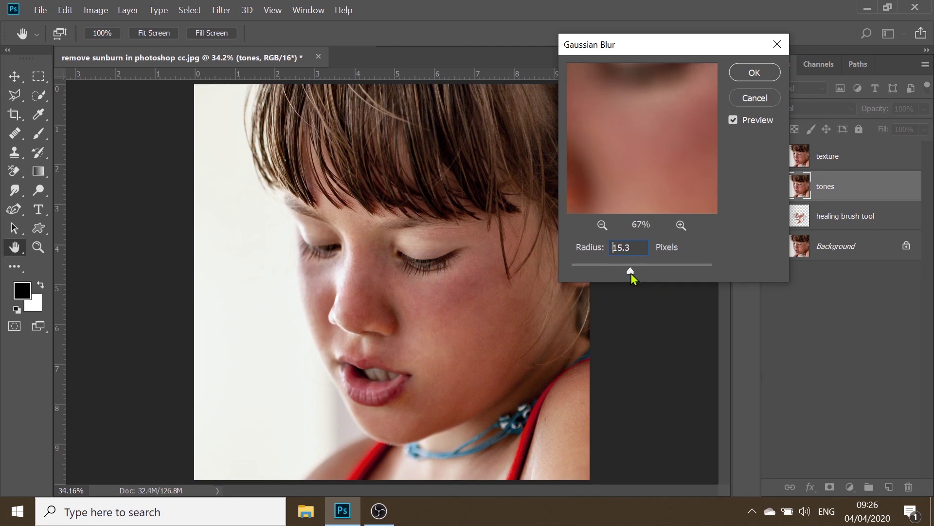
left_click(629, 273)
left_click(737, 74)
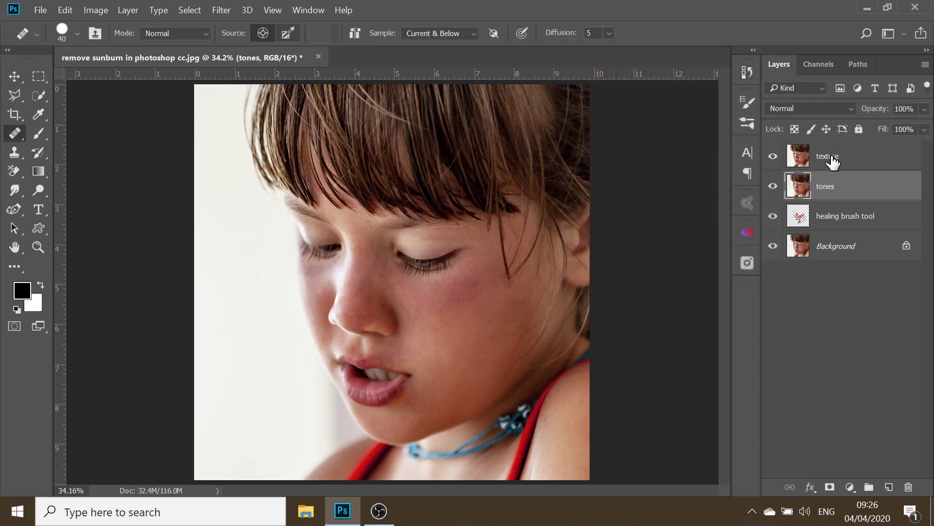
left_click(833, 162)
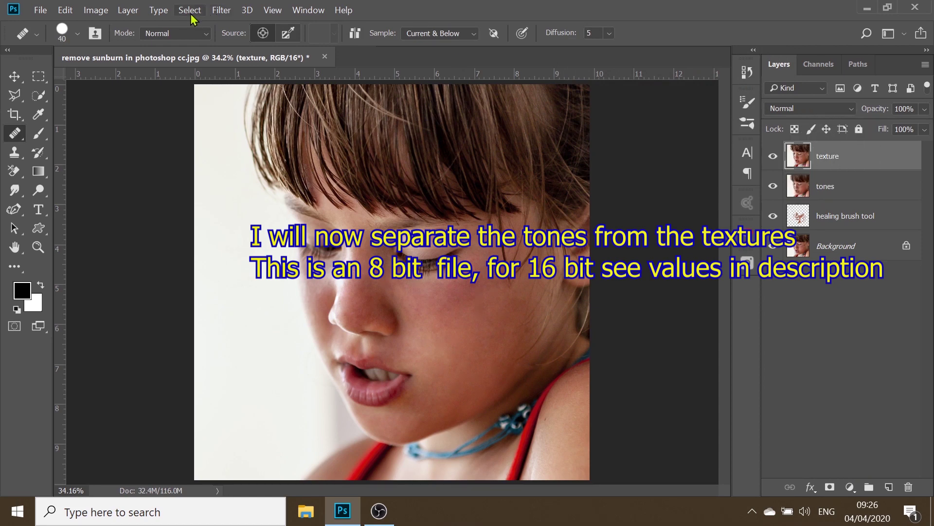
- Apply Image to texture from the tones layer with Subtract blending, Scale 2, Offset 128
left_click(95, 12)
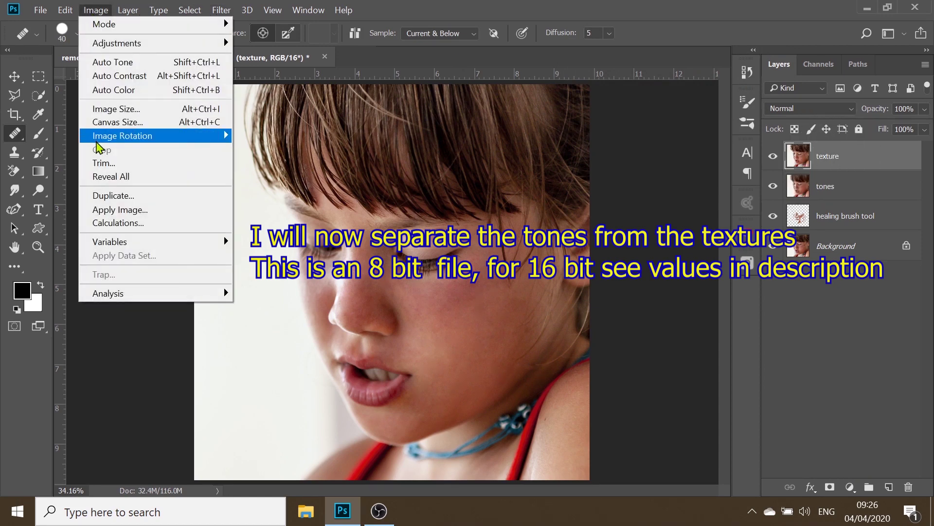
left_click(99, 210)
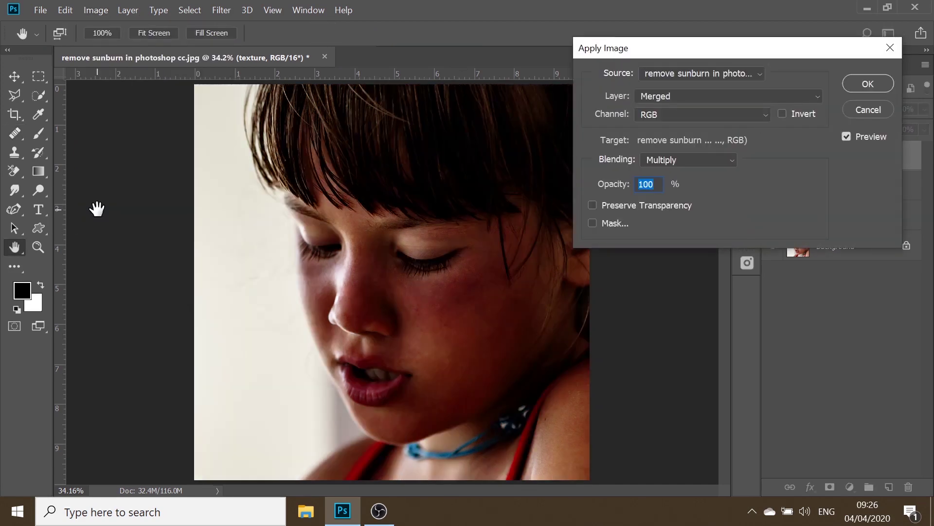
left_click(645, 97)
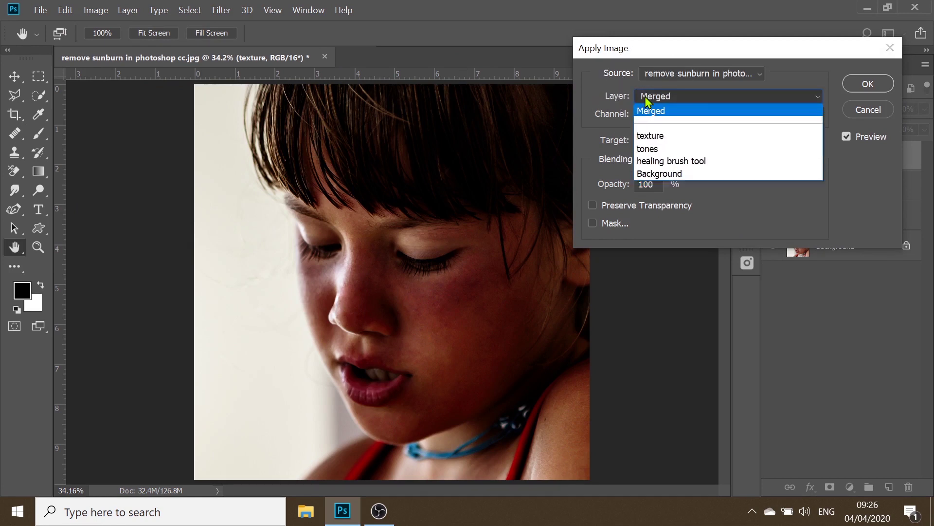
left_click(651, 149)
left_click(652, 162)
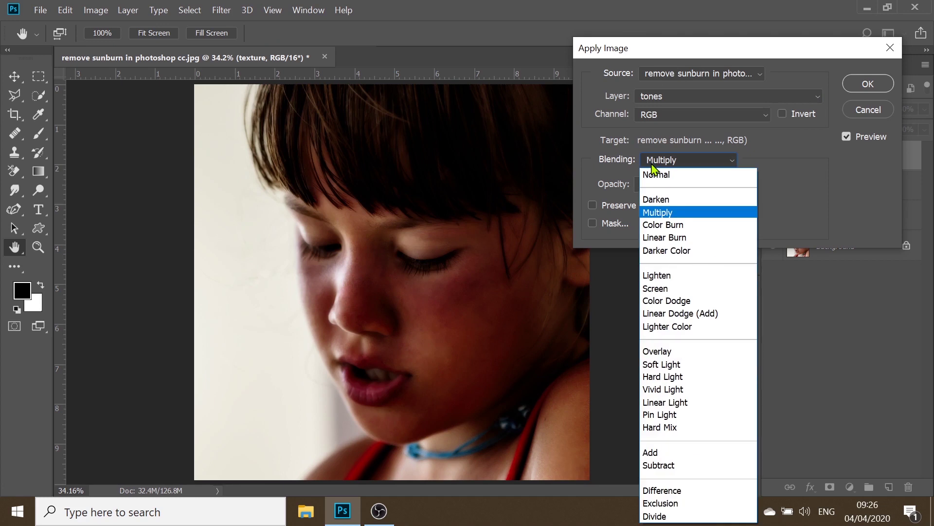
left_click(648, 468)
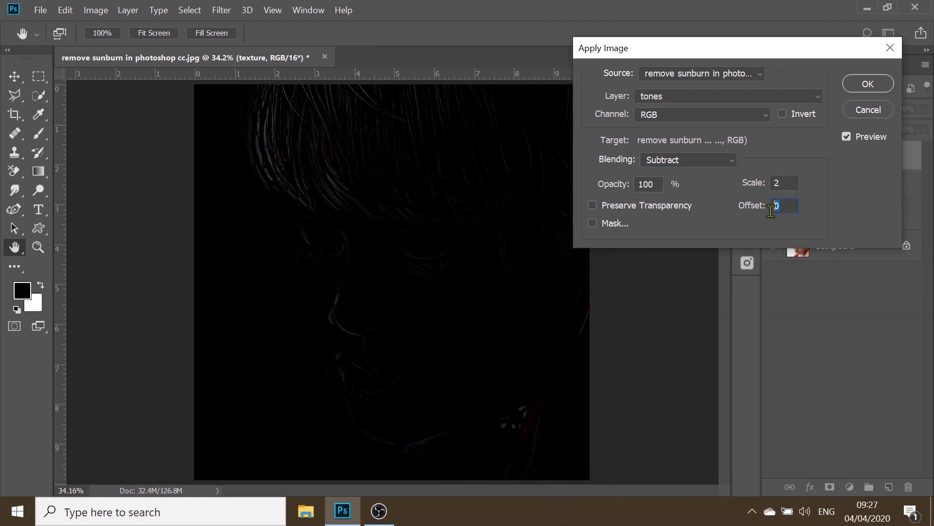
type("8")
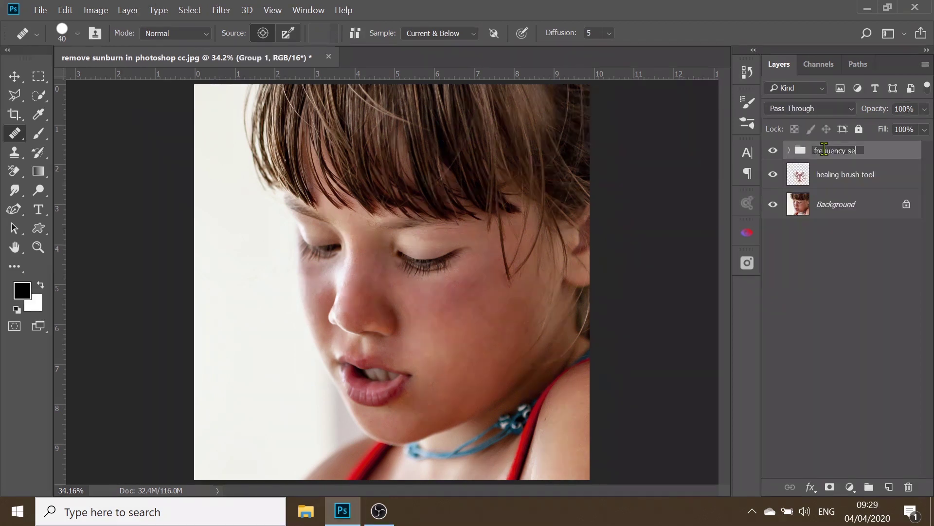
- Name the group 'frequency separation' and make the tones layer active
type("paration")
key("Return")
left_click(789, 151)
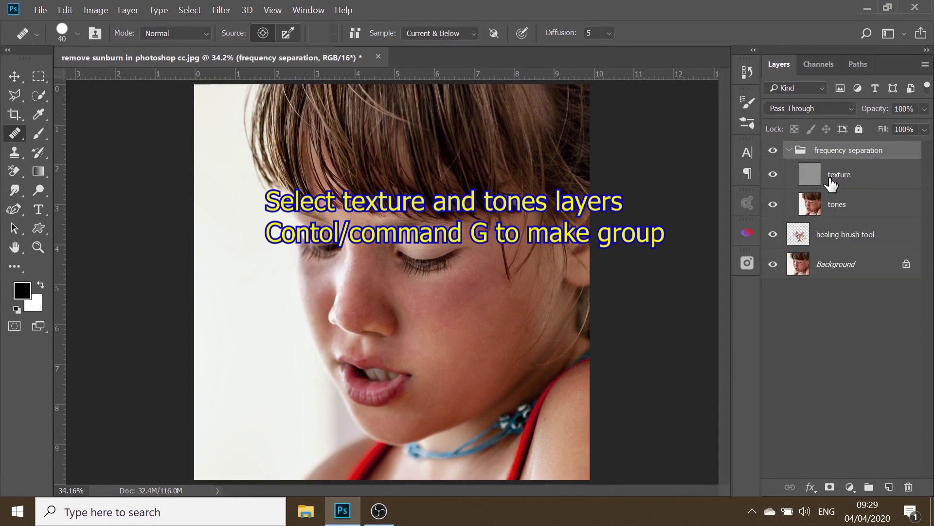
left_click(840, 209)
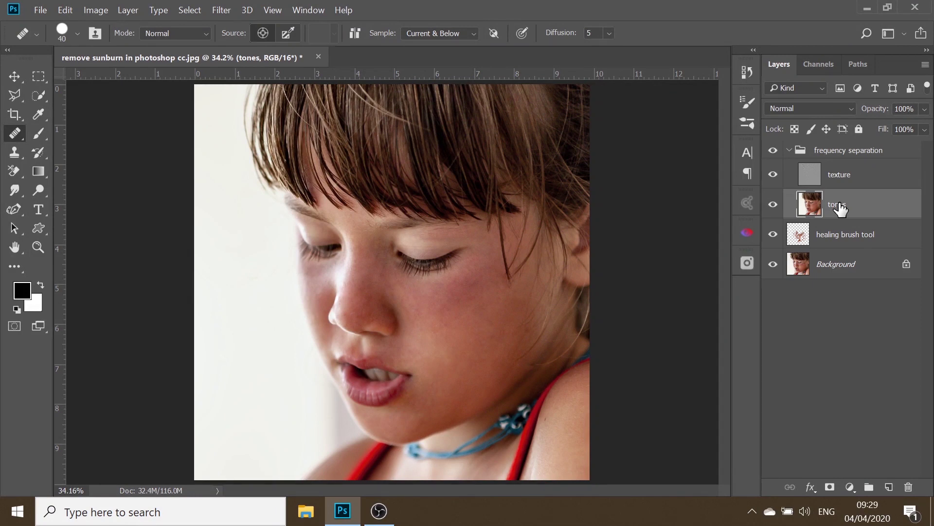
- Add an empty layer above tones named 'colour brushing' and zoom in to 50%
left_click(890, 486)
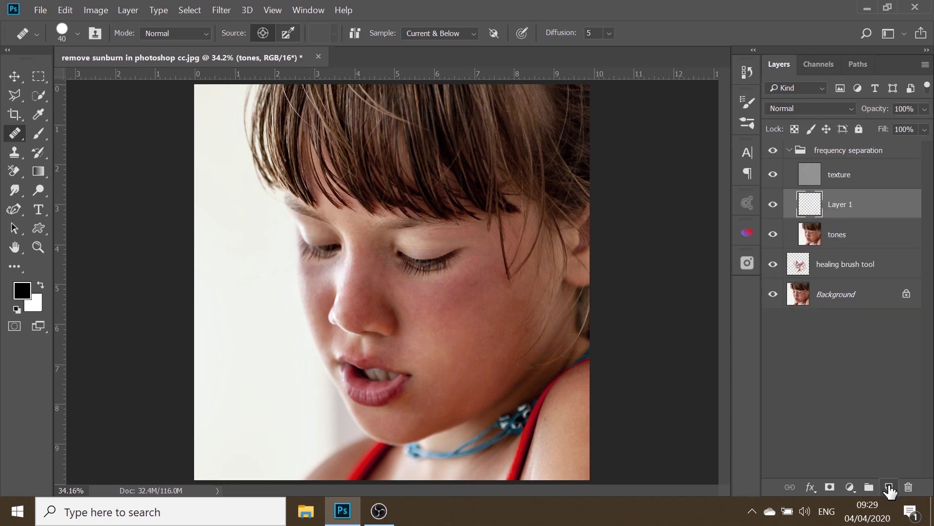
double_click(841, 204)
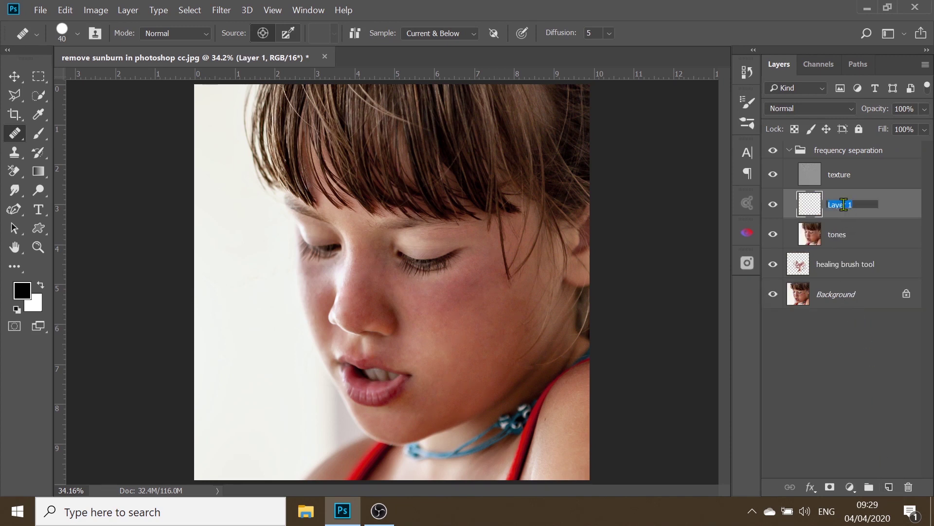
type("colour brushing")
key("Return")
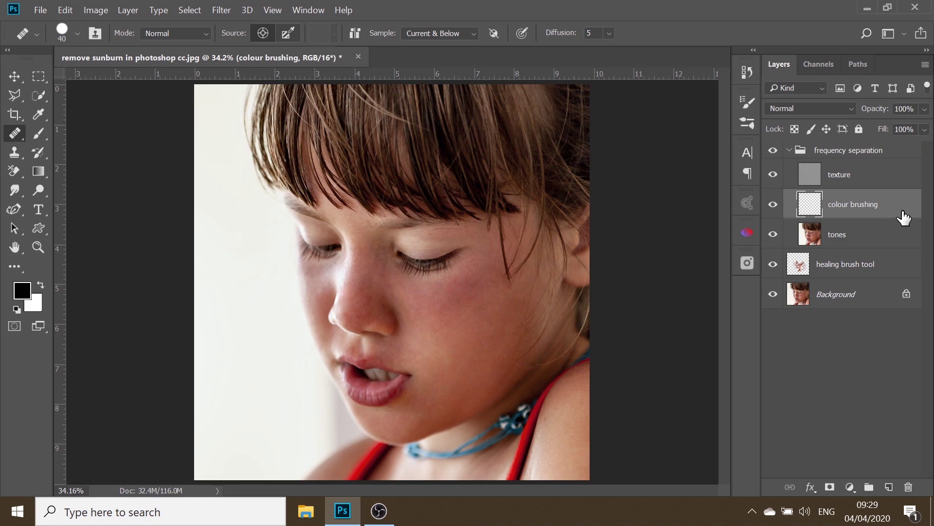
key("ctrl+plus")
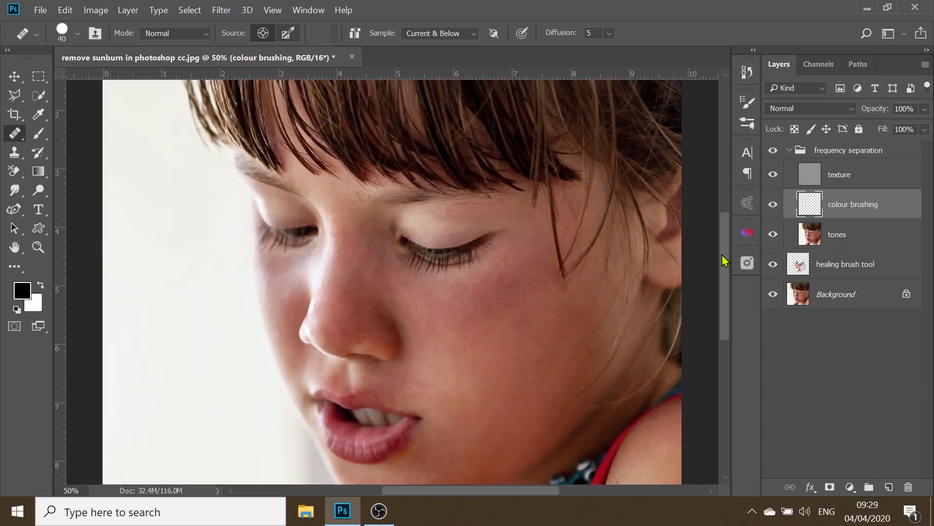
left_click_drag(723, 255, 723, 268)
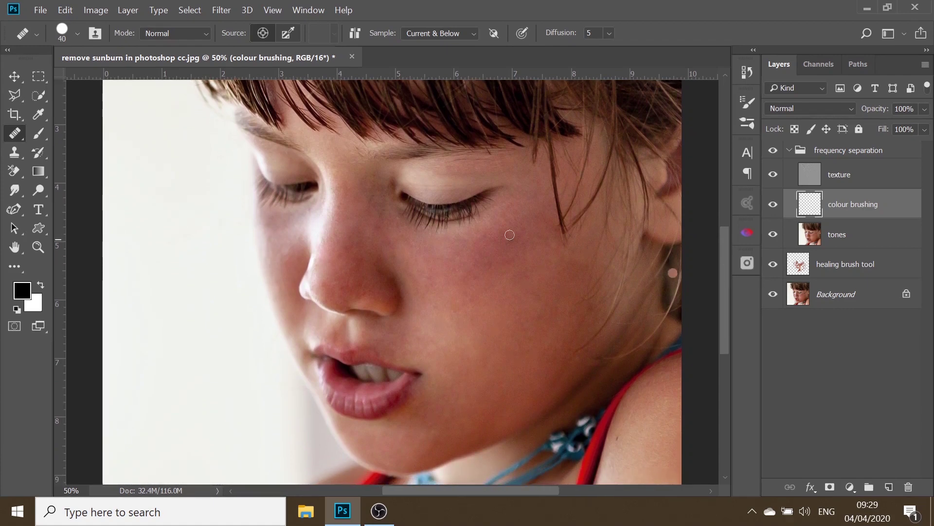
- Select the Brush, sample a skin tone, and set size 250 with 3% flow
left_click(40, 138)
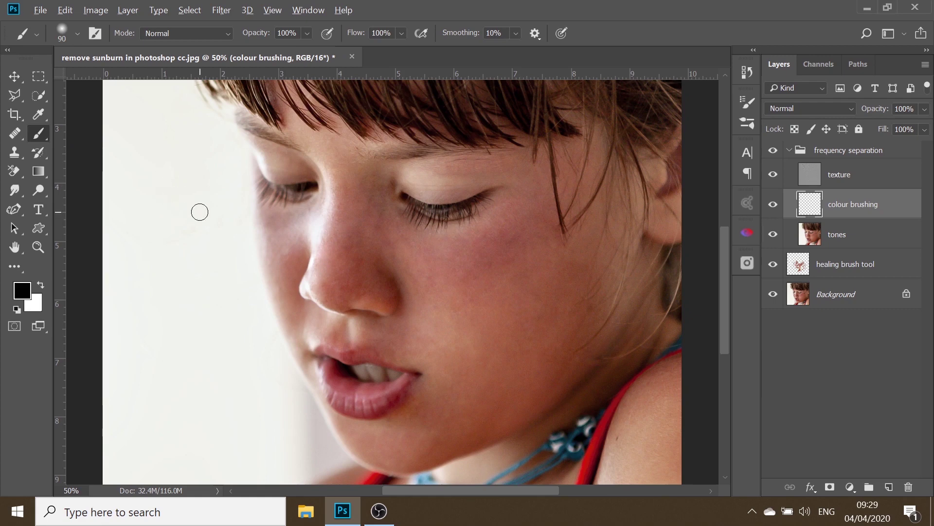
left_click(448, 321, "alt")
key("bracketright")
key("bracketright")
key("bracketright")
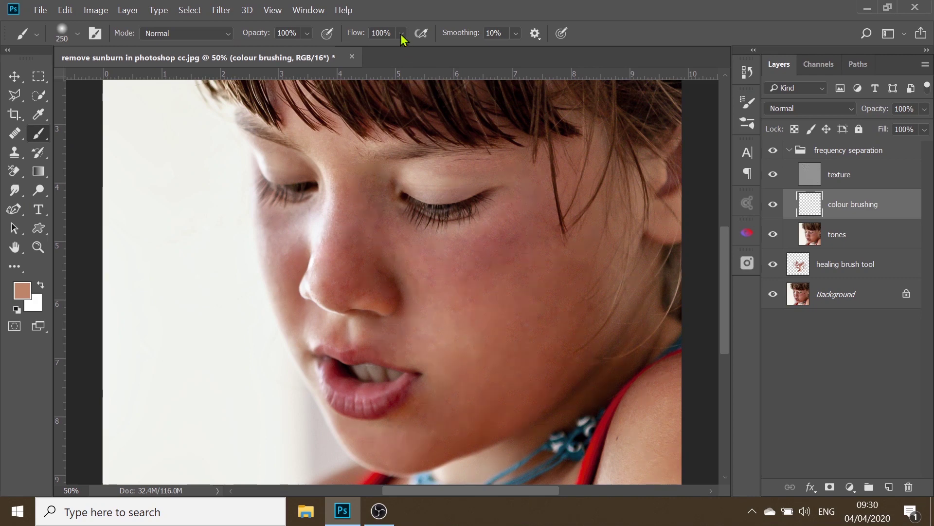
left_click(401, 33)
left_click_drag(382, 55, 364, 57)
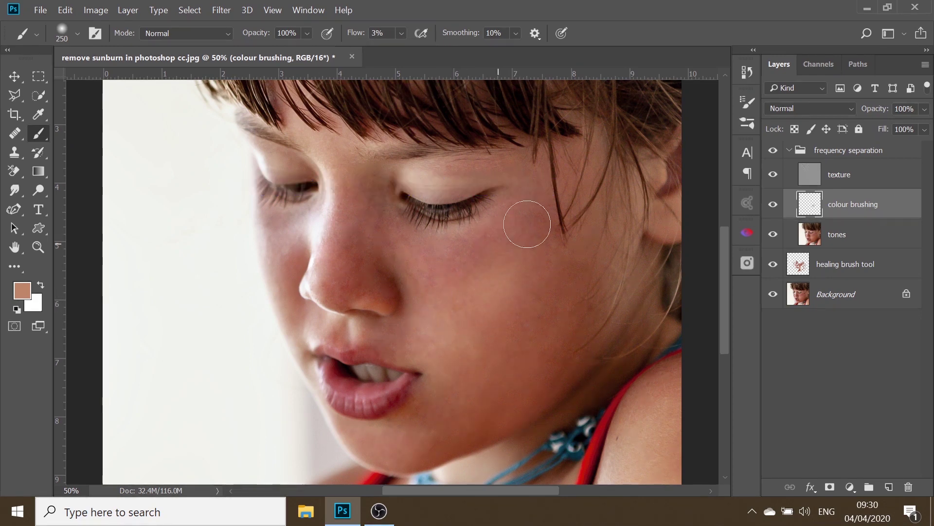
- Paint faint sampled skin tones over the cheek and near the inner eye corner
left_click_drag(527, 224, 458, 282)
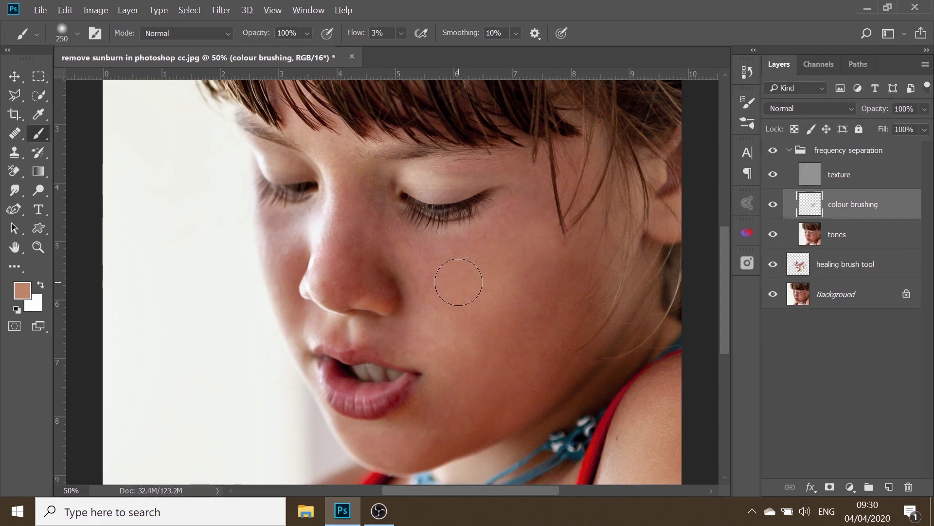
key("bracketleft")
key("bracketleft")
key("ctrl+plus")
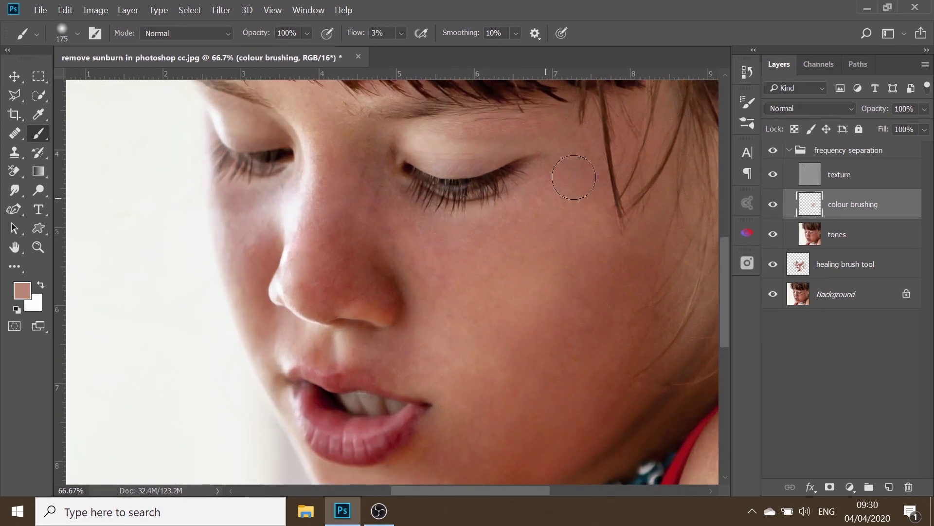
key("bracketleft")
key("bracketleft")
key("bracketleft")
left_click(413, 236, "alt")
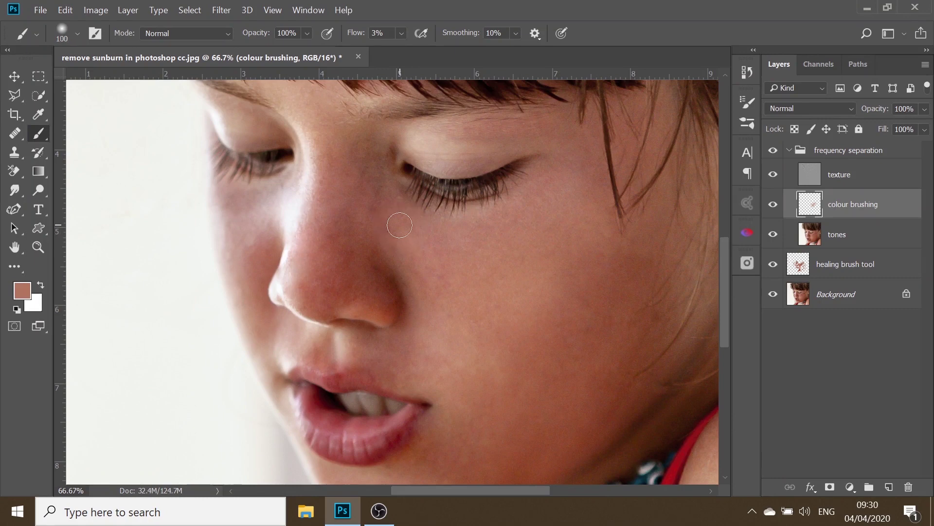
left_click_drag(400, 226, 386, 198)
left_click(419, 233, "alt")
- At 33.3% zoom, paint a lighter sampled skin tone over the cheek with a 200 brush
key("ctrl+minus")
key("ctrl+minus")
left_click(452, 312, "alt")
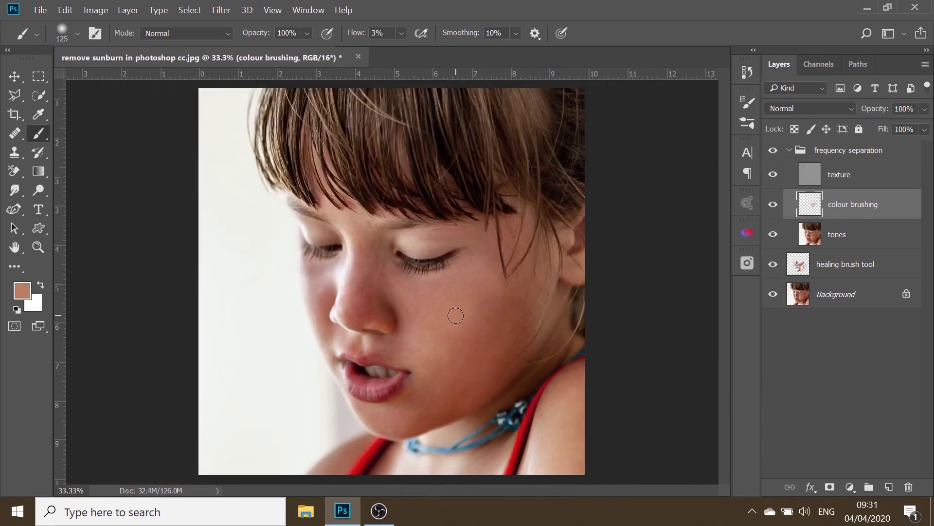
key("bracketright")
key("bracketright")
key("bracketright")
key("bracketleft")
key("bracketleft")
key("bracketleft")
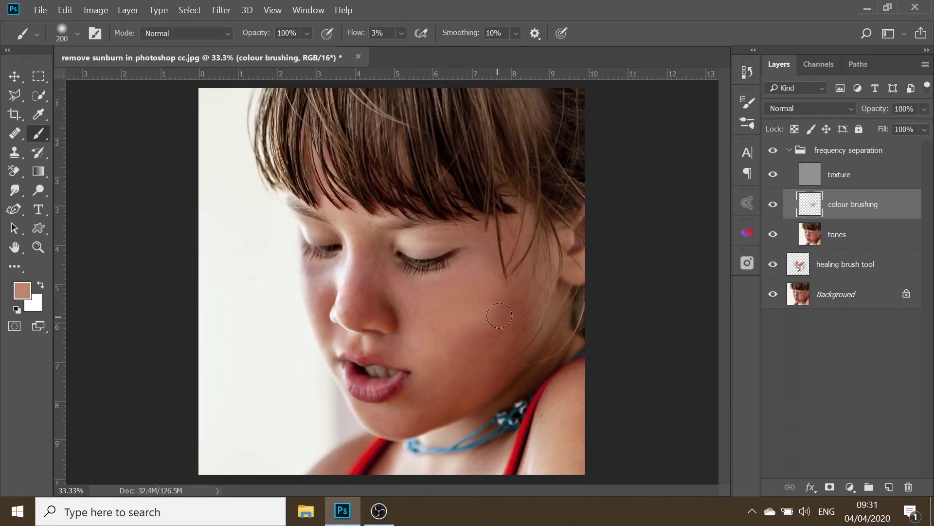
left_click_drag(482, 316, 509, 322)
- Lower flow to 2% and paint faint sampled tones over the cheek and chin
left_click(402, 33)
left_click_drag(407, 49, 405, 52)
left_click(471, 331, "alt")
key("bracketright")
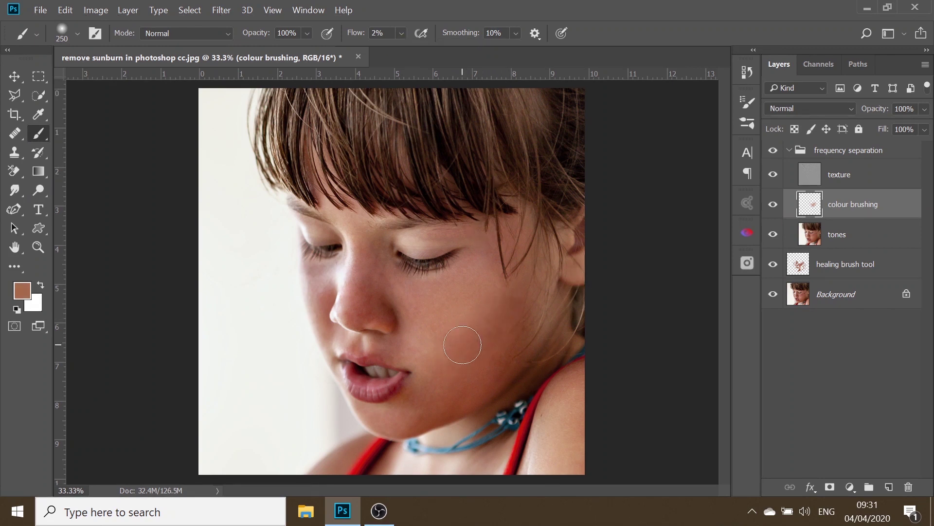
key("bracketright")
key("bracketright")
left_click_drag(482, 349, 514, 328)
key("bracketleft")
key("bracketleft")
key("bracketleft")
left_click(406, 409, "alt")
mouse_move(433, 383)
left_mouse_down()
mouse_move(463, 392)
mouse_move(497, 319)
mouse_move(448, 408)
left_mouse_up()
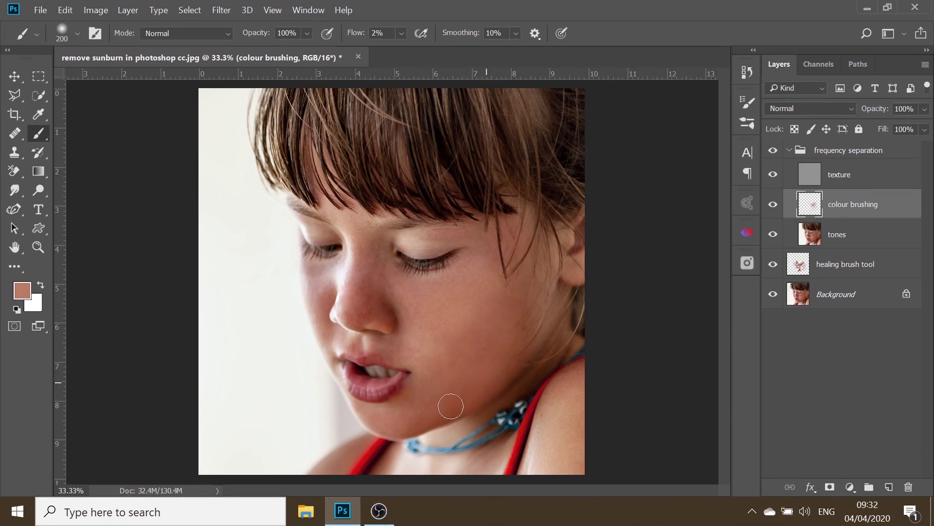
- Paint sampled skin tones softly over the nose bridge, upper-left cheek and nose tip
left_click(356, 232, "alt")
left_click_drag(373, 265, 372, 258)
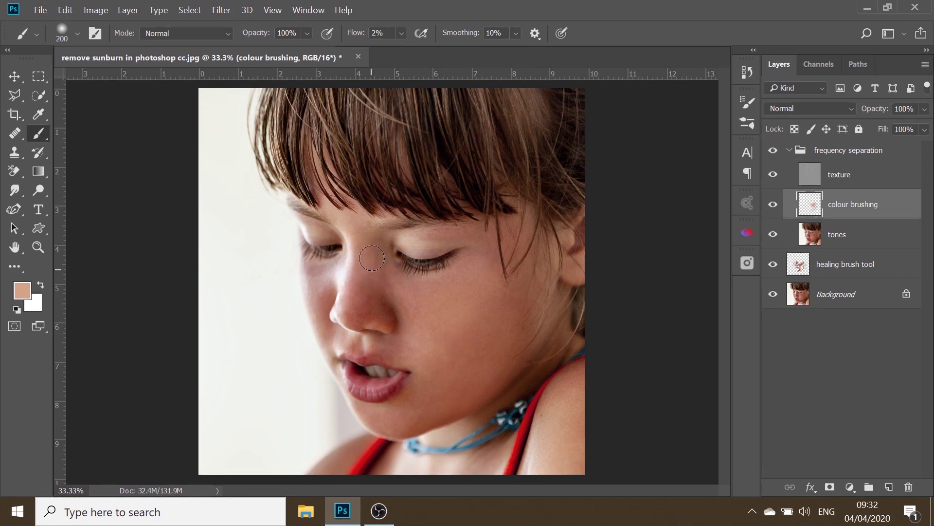
left_click(327, 274, "alt")
left_click_drag(324, 280, 316, 278)
key("ctrl+plus")
left_click(351, 308, "alt")
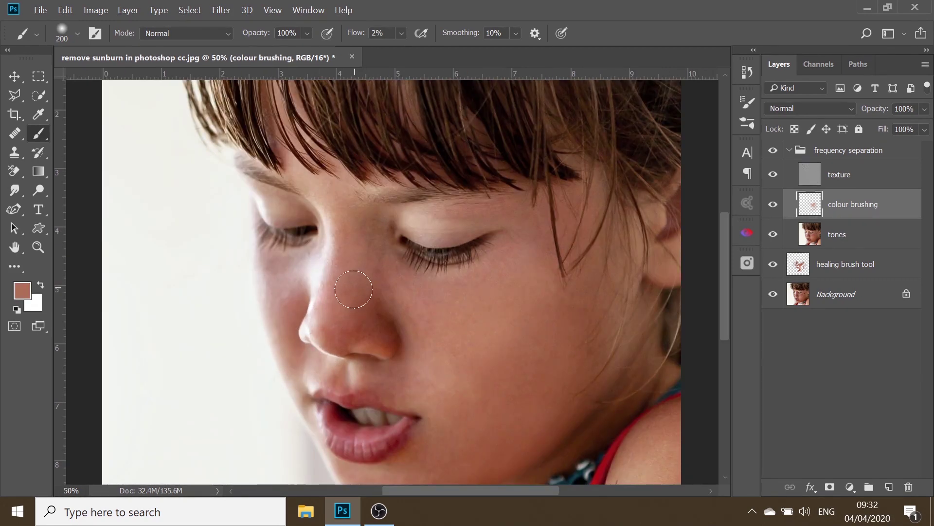
mouse_move(333, 319)
left_mouse_down()
mouse_move(372, 329)
mouse_move(346, 330)
mouse_move(342, 319)
left_mouse_up()
- With a 100 brush, paint sampled tones down the cheek beside the nose, then zoom out
key("bracketleft")
key("bracketleft")
key("bracketleft")
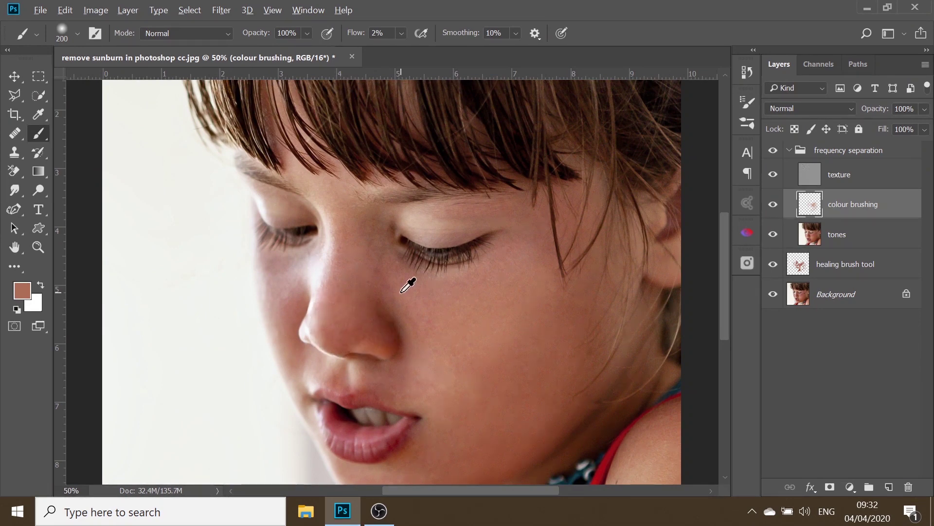
mouse_move(386, 291)
left_mouse_down()
mouse_move(390, 313)
mouse_move(414, 325)
left_mouse_up()
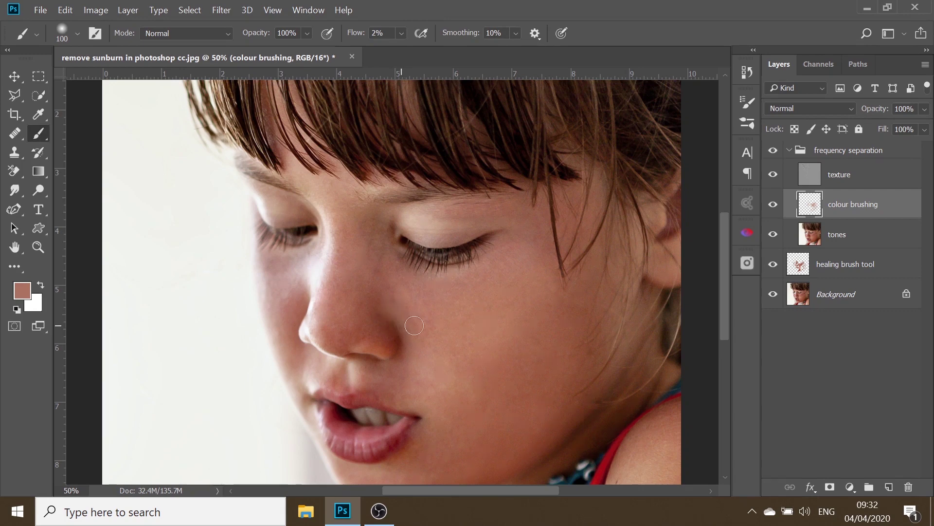
left_click(444, 339, "alt")
mouse_move(427, 359)
left_mouse_down()
mouse_move(423, 382)
mouse_move(461, 384)
left_mouse_up()
left_click(320, 361, "alt")
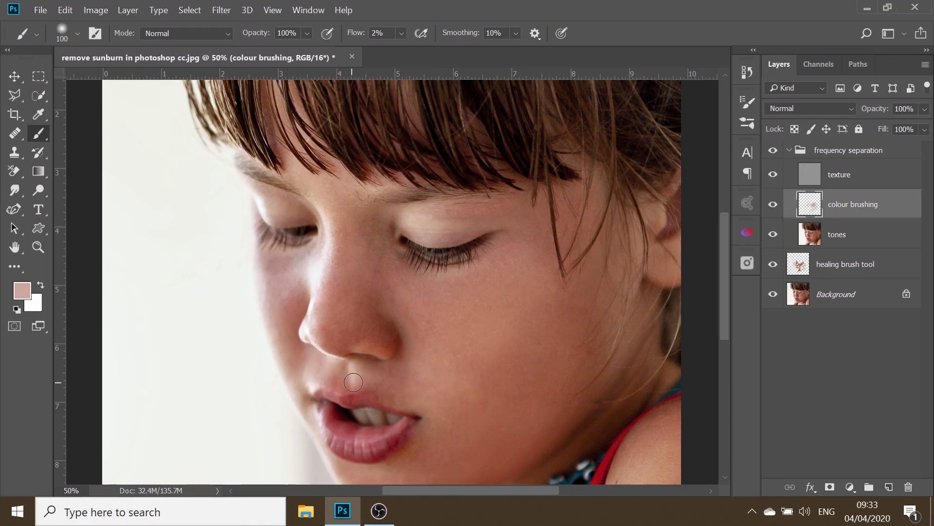
left_click(399, 394, "alt")
key("ctrl+minus")
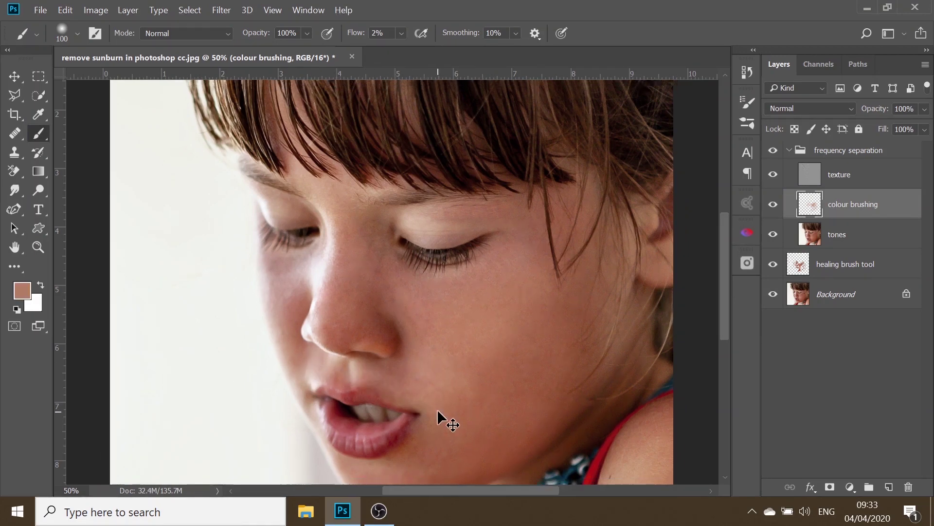
key("ctrl+minus")
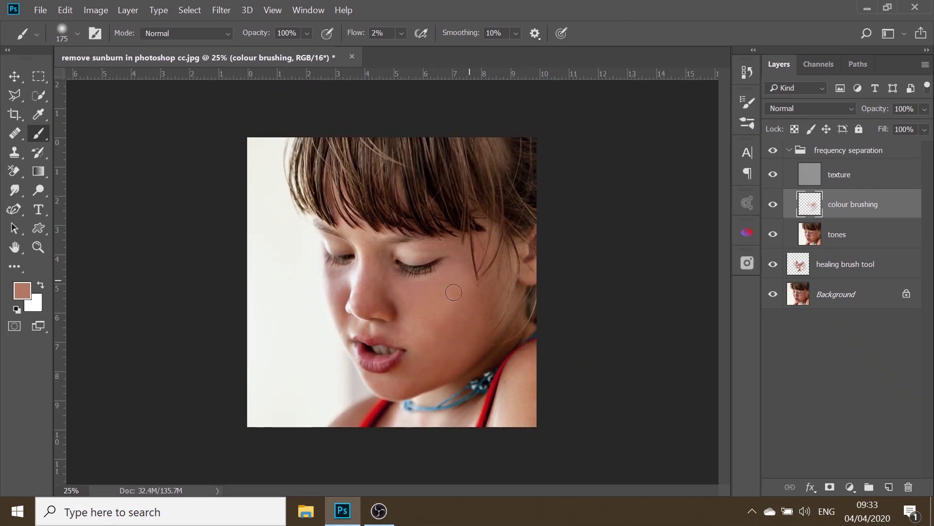
left_click(773, 294, "alt")
left_click(773, 294, "alt")
left_click(773, 204)
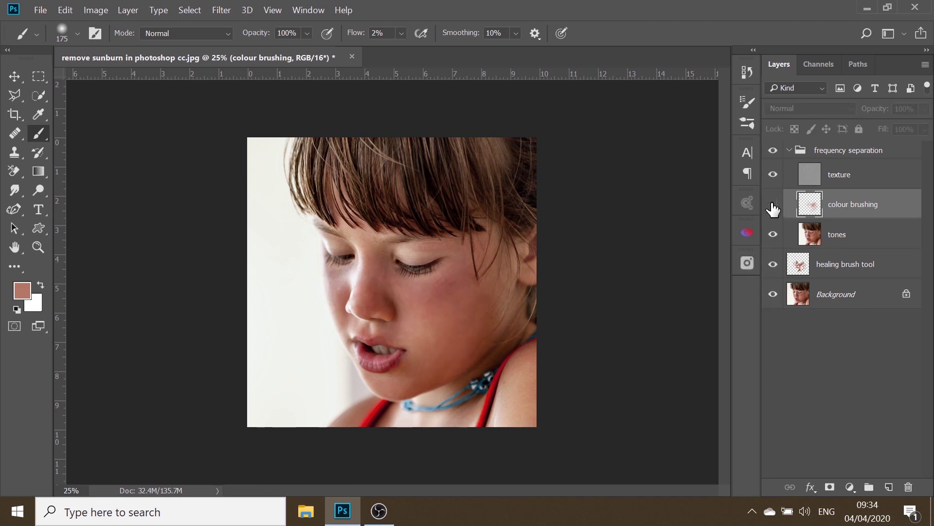
left_click(773, 205)
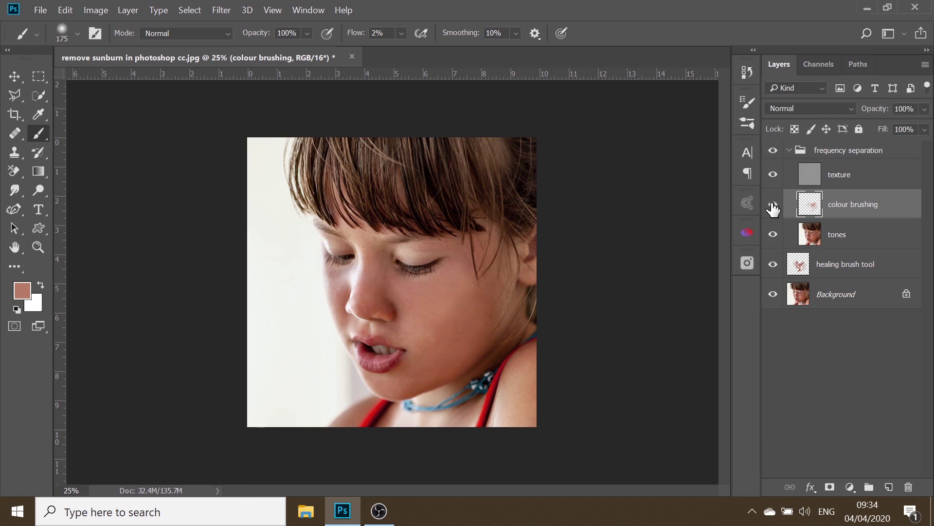
left_click(773, 205)
left_click(773, 205)
left_click(857, 179)
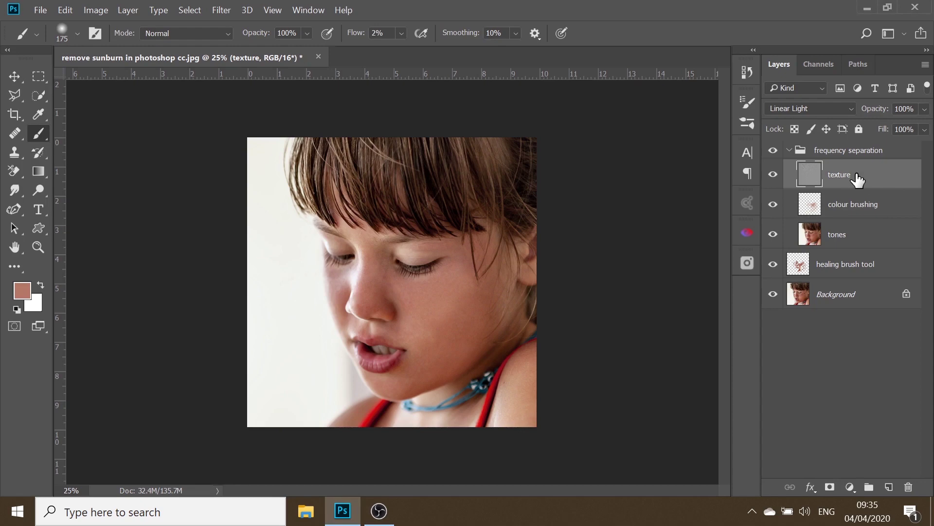
key("ctrl+plus")
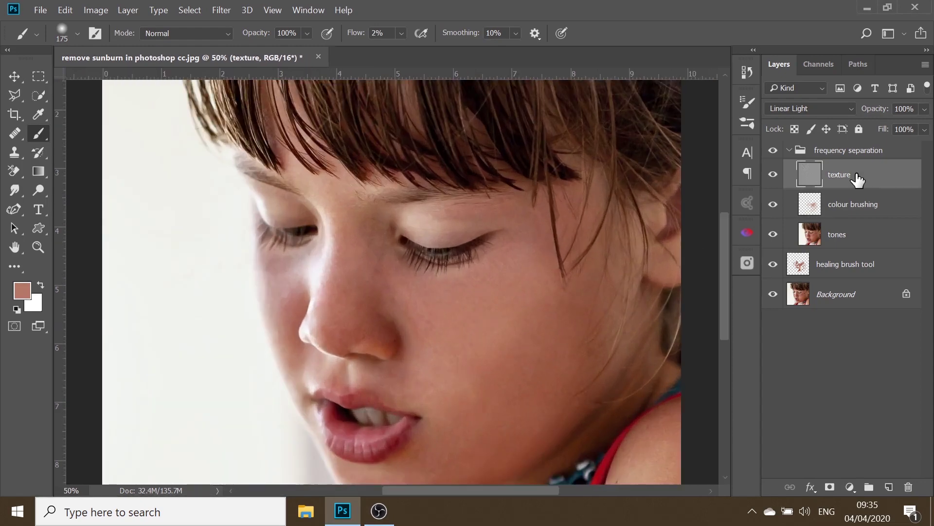
key("ctrl+plus")
key("ctrl+plus")
key("j")
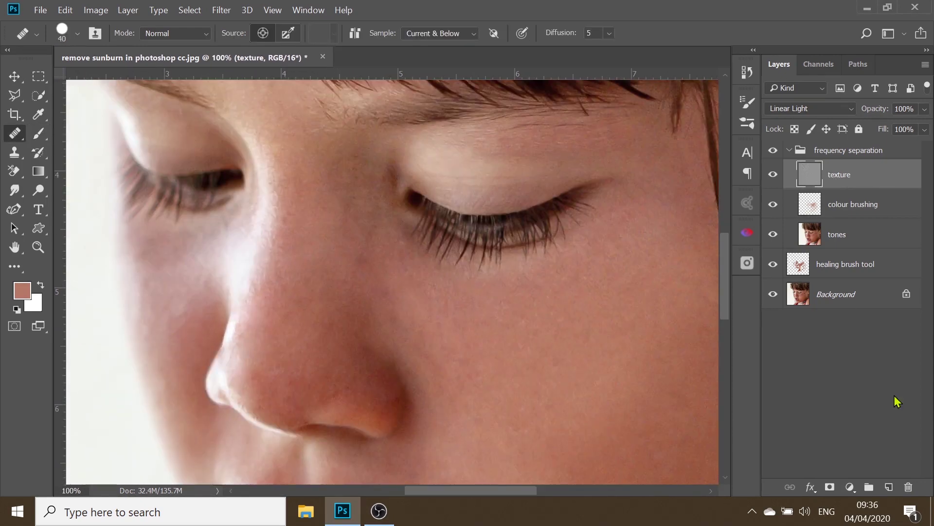
- Add a new layer above texture named 'healing brush texture'
left_click(889, 487)
double_click(842, 175)
type("healing brush texture")
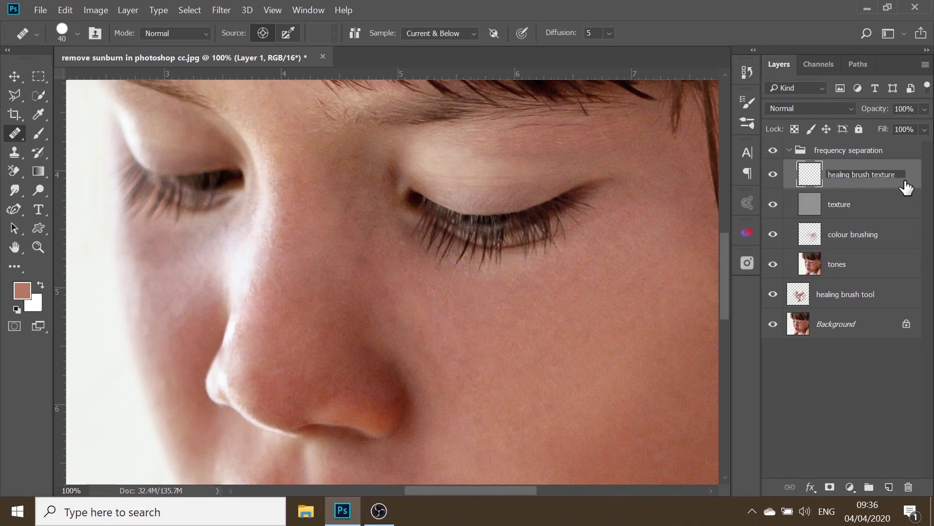
key("Return")
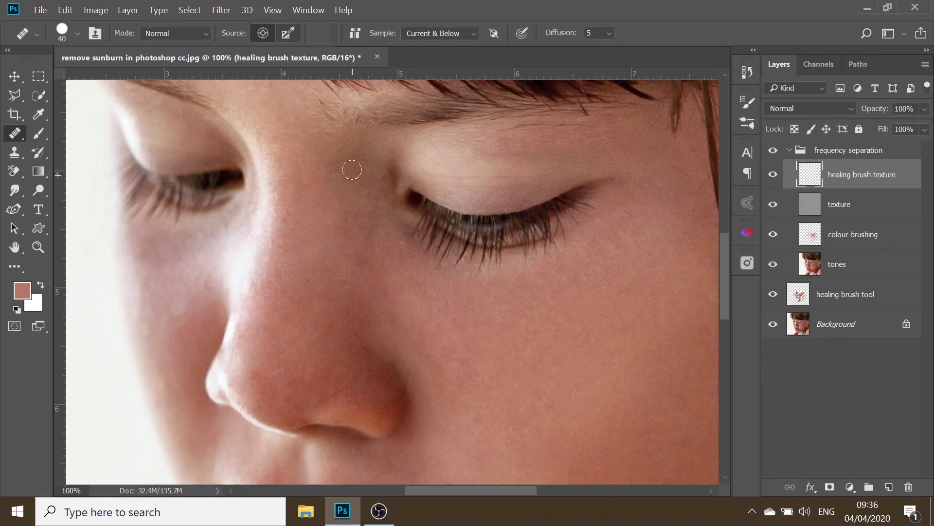
- Heal spots between the eyes, at the inner eye corner, along the nose and on the cheek
left_click(341, 223, "alt")
mouse_move(358, 218)
left_mouse_down()
mouse_move(375, 214)
mouse_move(346, 211)
left_mouse_up()
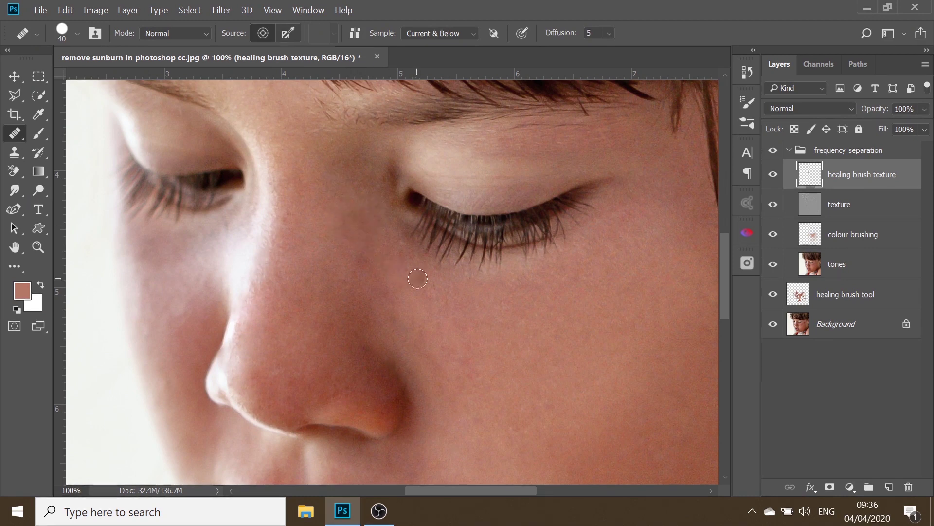
left_click(428, 340)
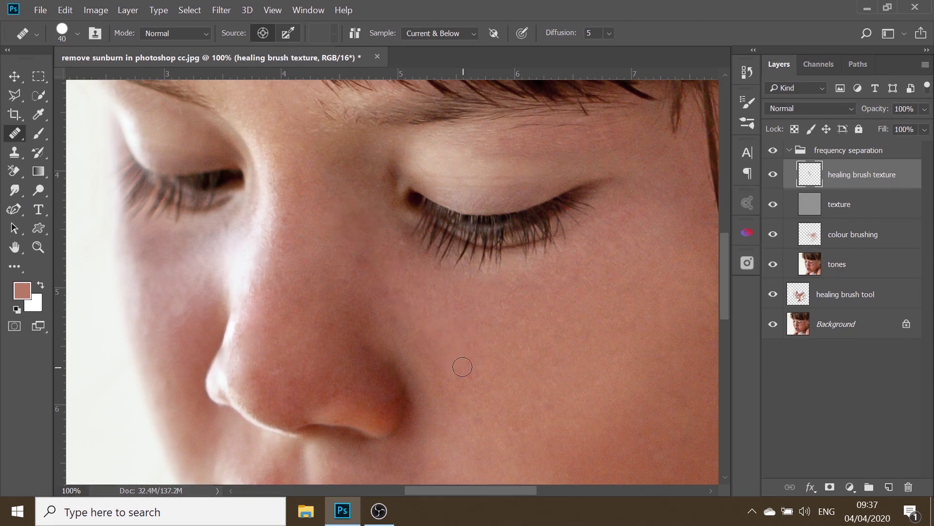
left_click(282, 126)
left_click_drag(269, 155, 269, 188)
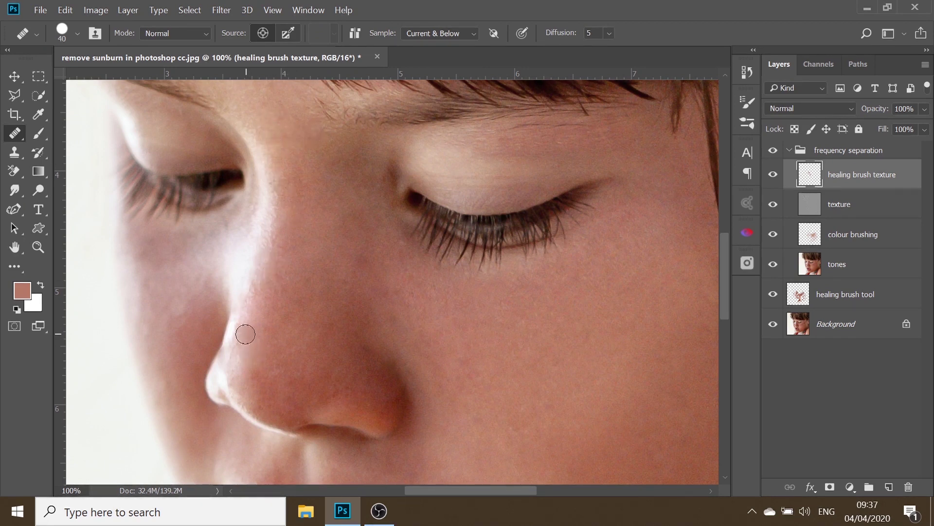
left_click(282, 413)
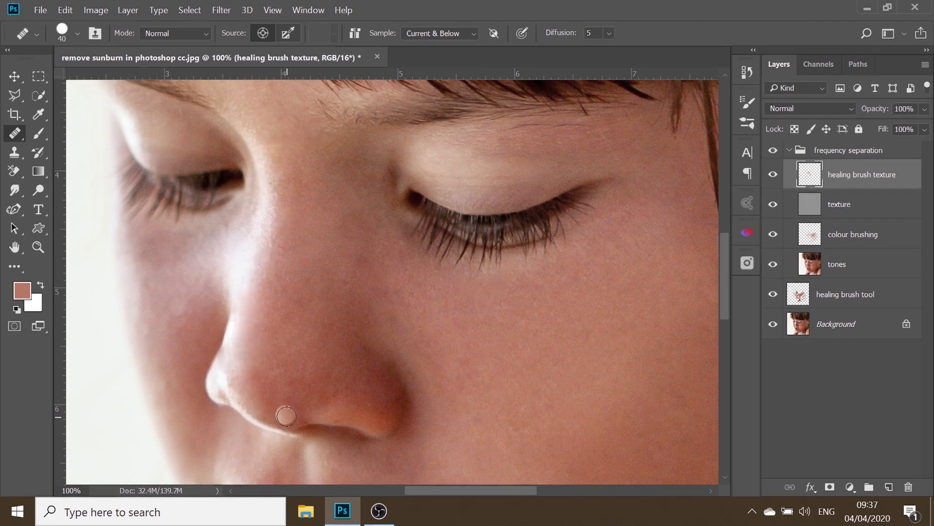
left_click(399, 402)
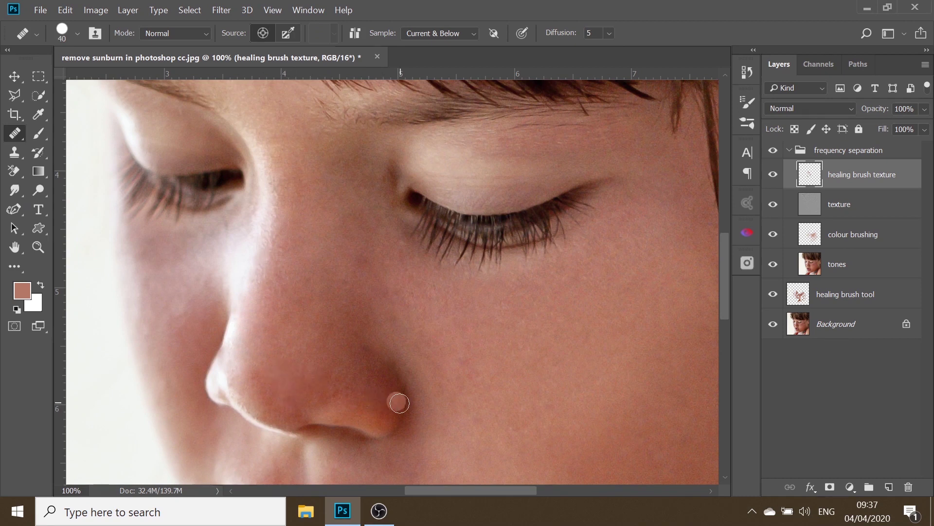
left_click(209, 301)
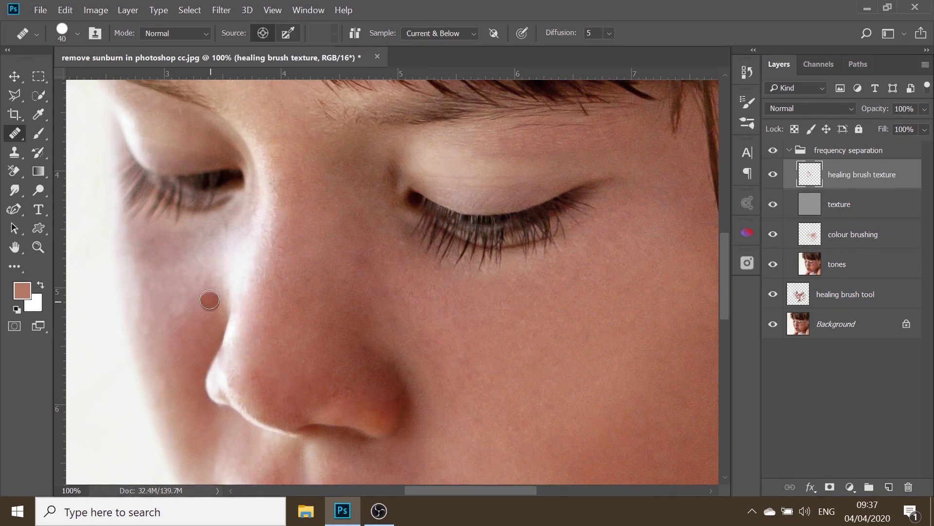
left_click(219, 311)
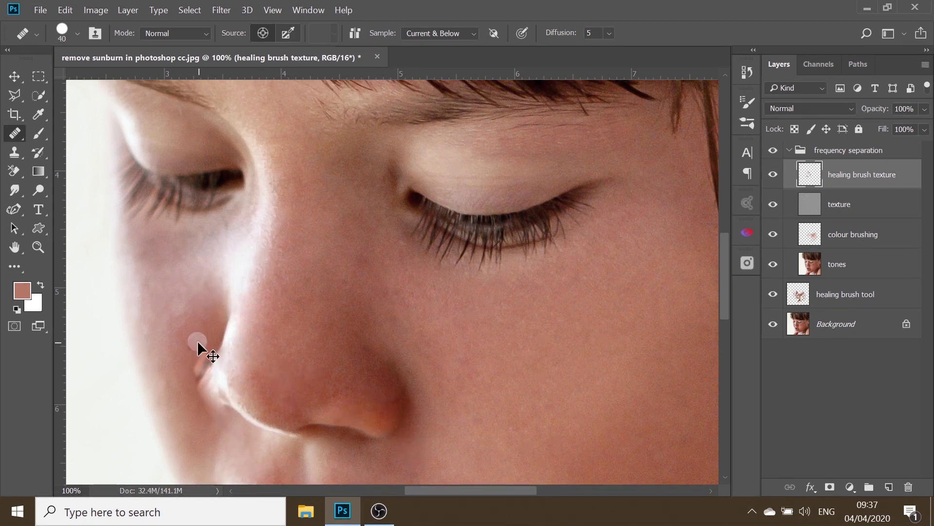
left_click(387, 345)
- Heal spots on the cheek and across the upper lip
left_click_drag(728, 280, 725, 309)
left_click(490, 309)
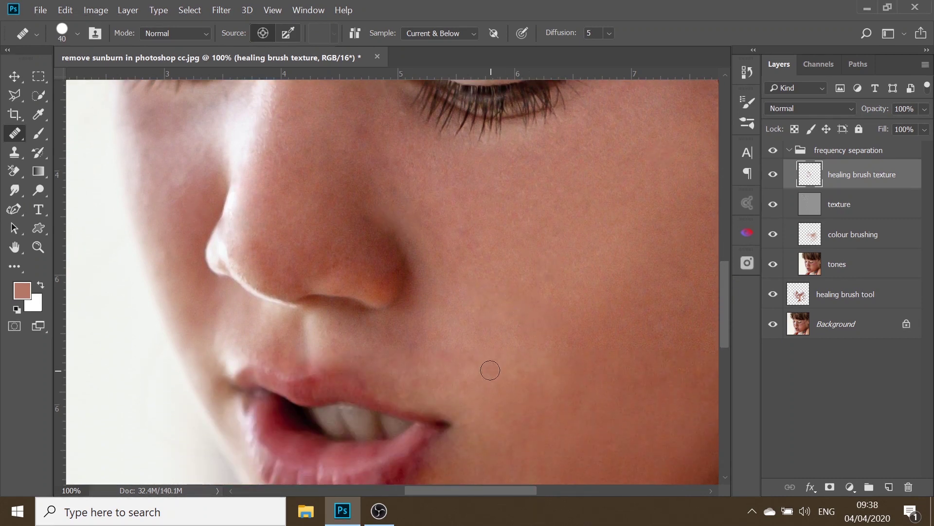
left_click(423, 349)
left_click(307, 388)
left_click(322, 383)
left_click(365, 388)
left_click(320, 382)
- Scroll to the shoulder and heal its skin with 25 px then 40 px brushes
key("bracketleft")
key("bracketleft")
key("bracketleft")
scroll(723, 360, "down", 5)
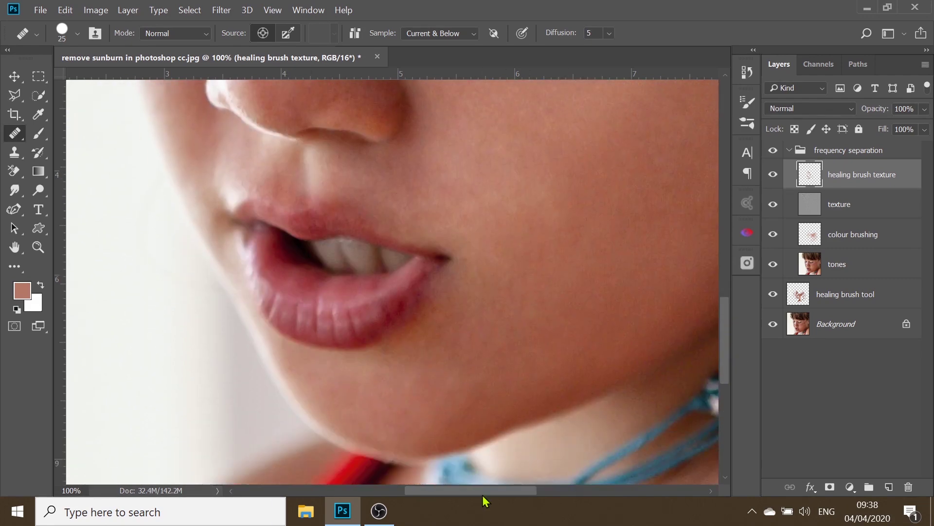
scroll(514, 478, "down", 3)
scroll(514, 478, "right", 5)
scroll(496, 235, "down", 2)
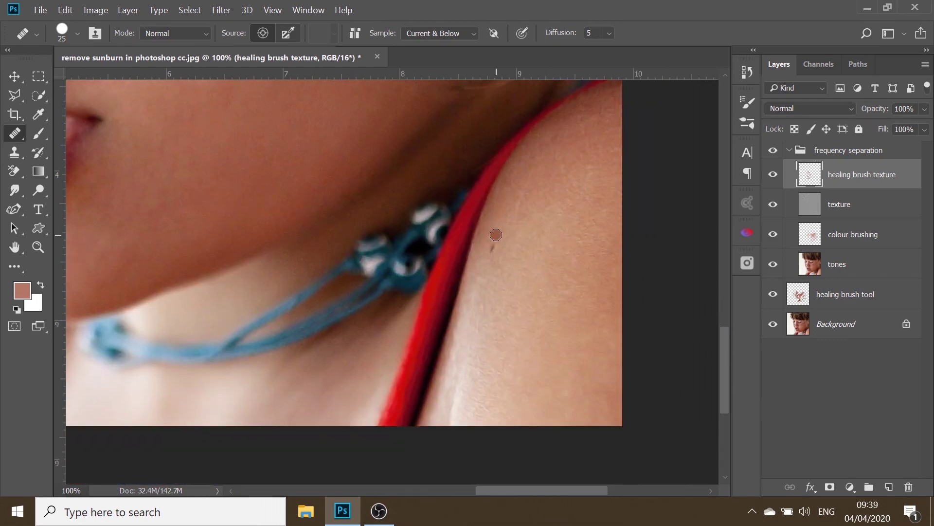
left_click_drag(527, 208, 528, 184)
key("bracketright")
key("bracketright")
key("bracketright")
left_click_drag(595, 273, 607, 384)
- On the colour brushing layer, brush a sampled shoulder tone beside the nose, nose tip and cheek
left_click(845, 236)
key("b")
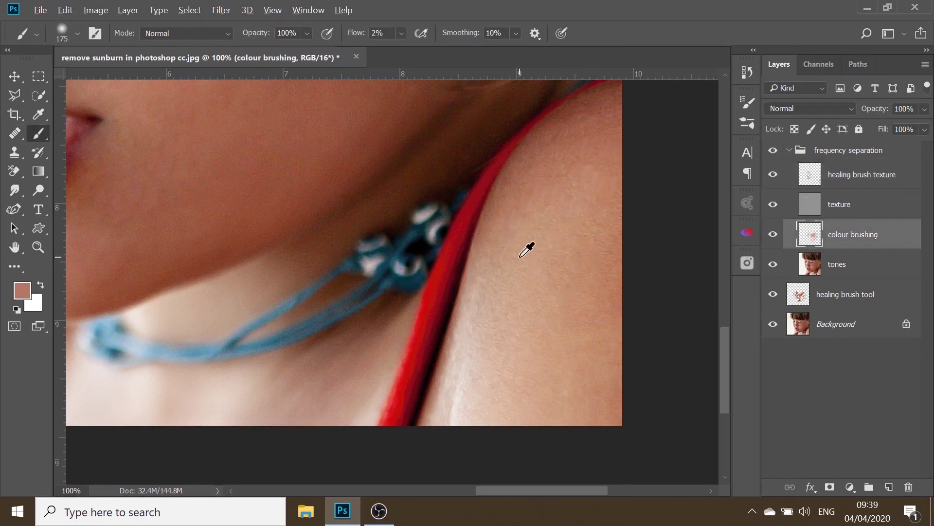
left_click(530, 249, "alt")
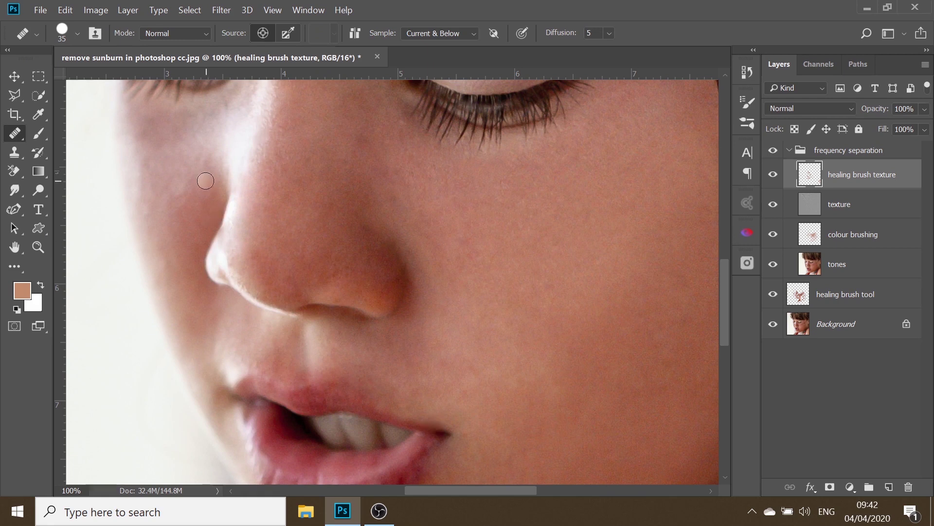
mouse_move(215, 171)
left_mouse_down()
mouse_move(213, 136)
mouse_move(219, 166)
mouse_move(198, 171)
mouse_move(225, 129)
left_mouse_up()
left_click_drag(181, 217, 167, 262)
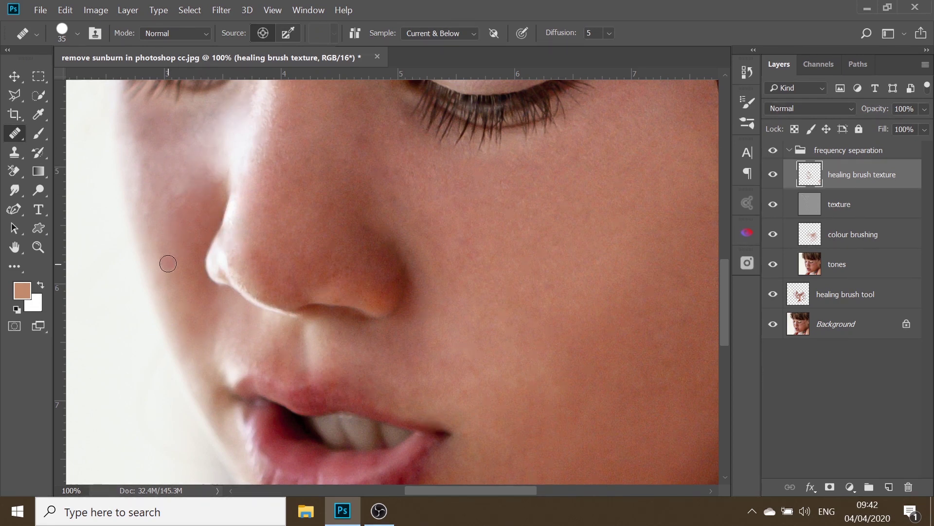
left_click_drag(319, 270, 345, 272)
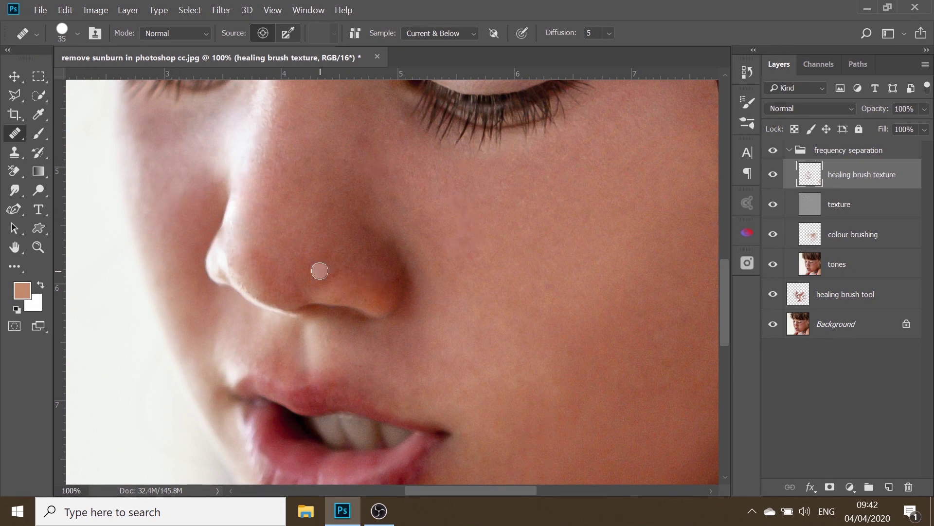
left_click(345, 272)
left_click(373, 128)
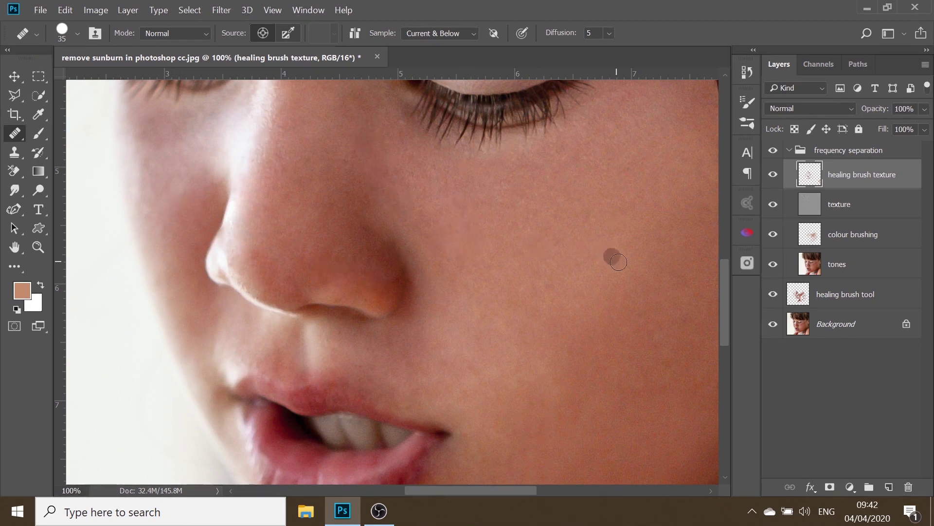
key("ctrl+minus")
key("ctrl+minus")
key("ctrl+minus")
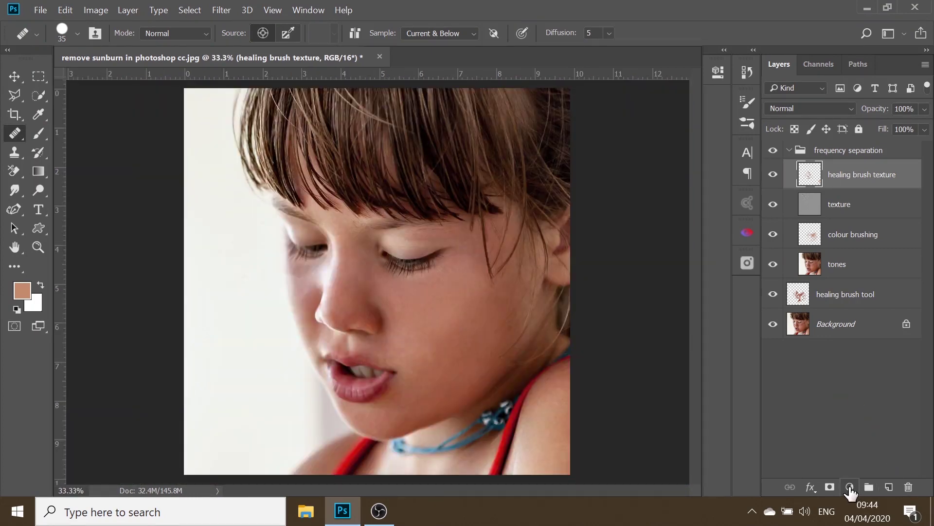
- Add a Curves layer and pull its Red channel down slightly by dragging on the cheek
left_click(850, 487)
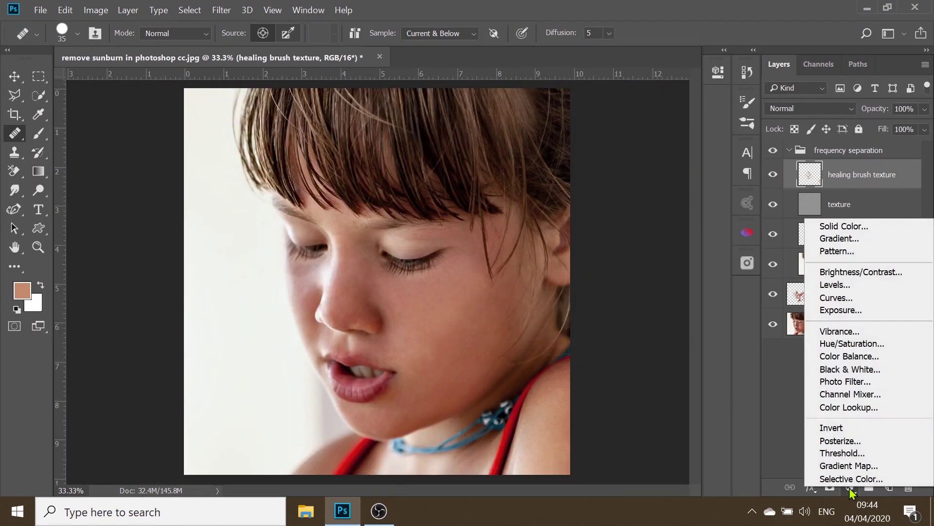
left_click(843, 301)
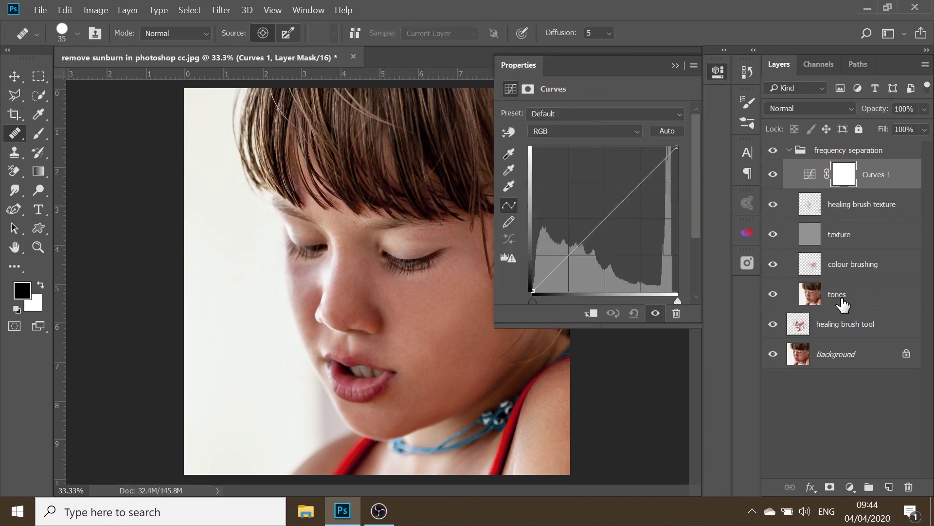
left_click(633, 134)
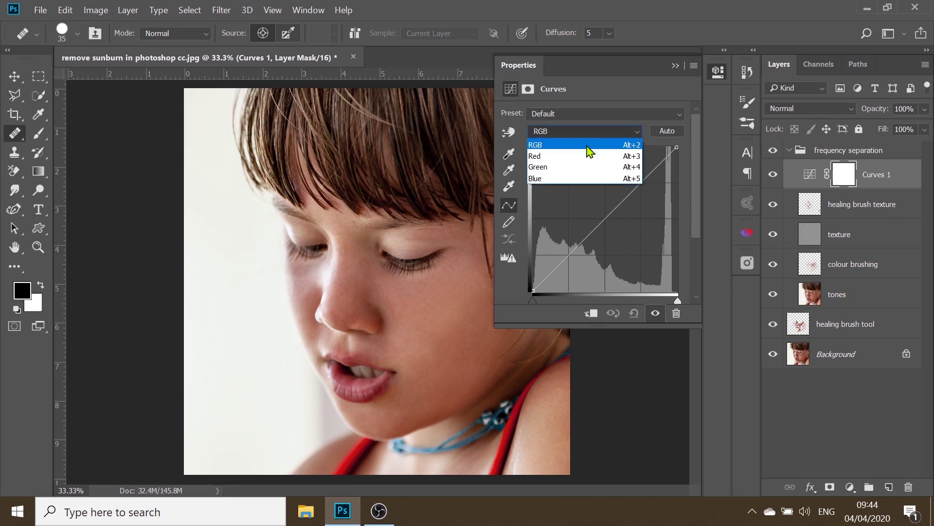
left_click(553, 158)
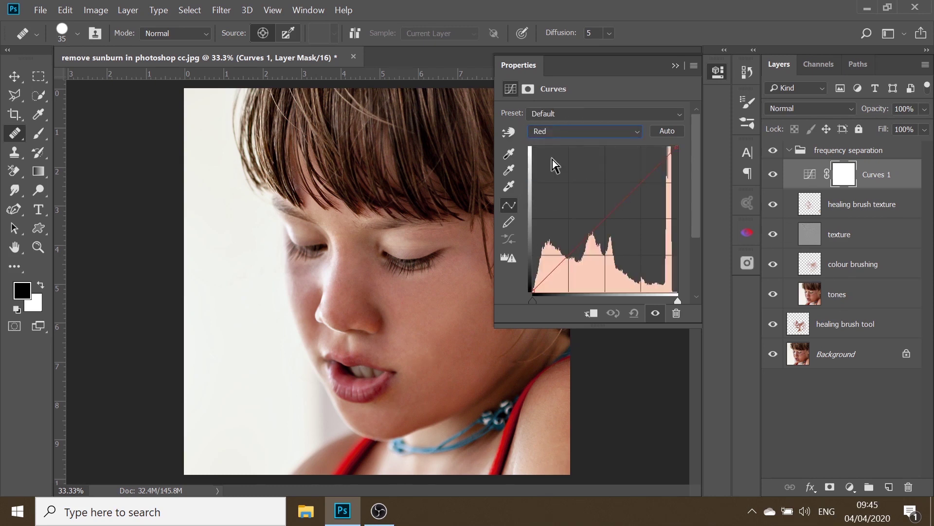
left_click(508, 132)
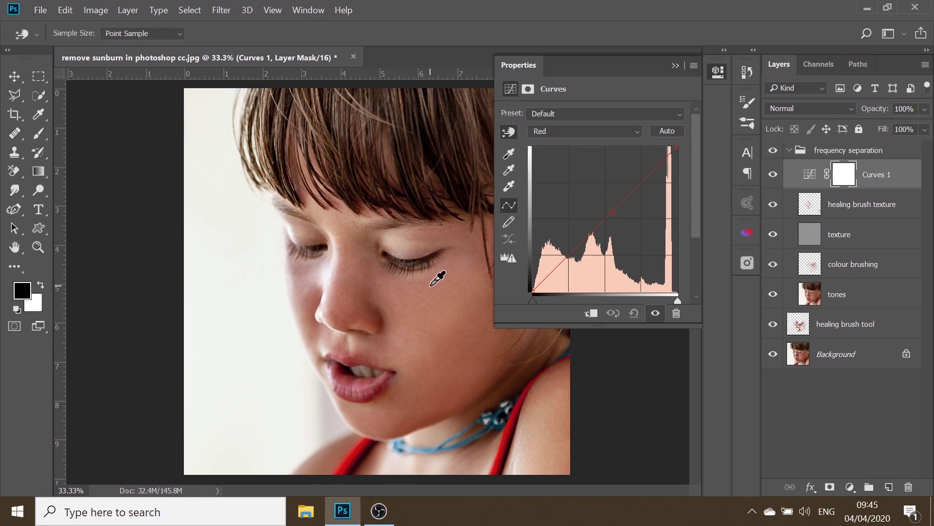
left_click(403, 299)
left_click_drag(403, 298, 404, 305)
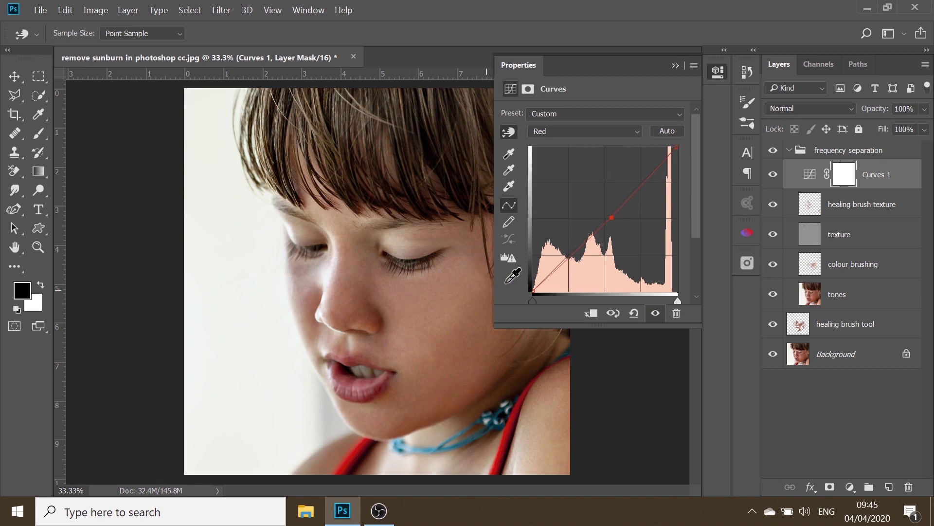
left_click(677, 66)
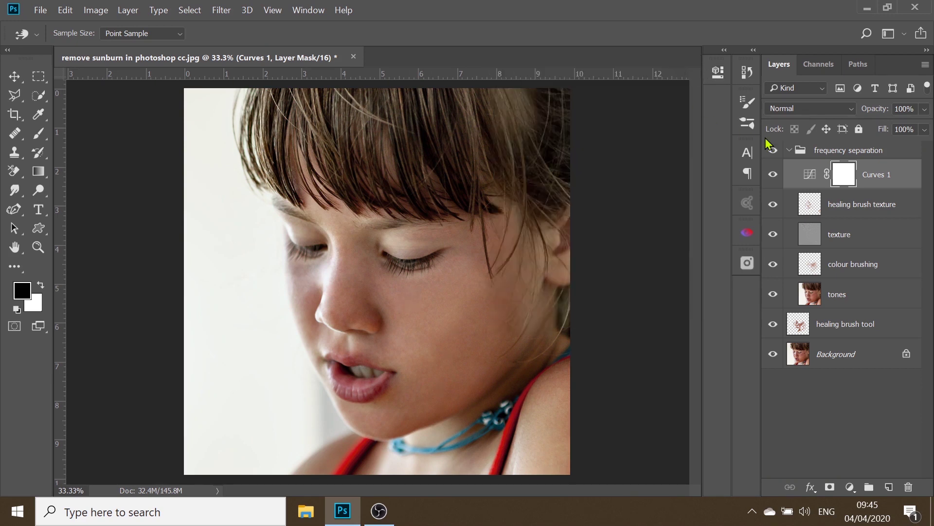
- Turn Curves 1 back on, target its mask, and set an enlarged Brush to 100% flow
left_click(774, 175)
left_click(842, 178)
key("j")
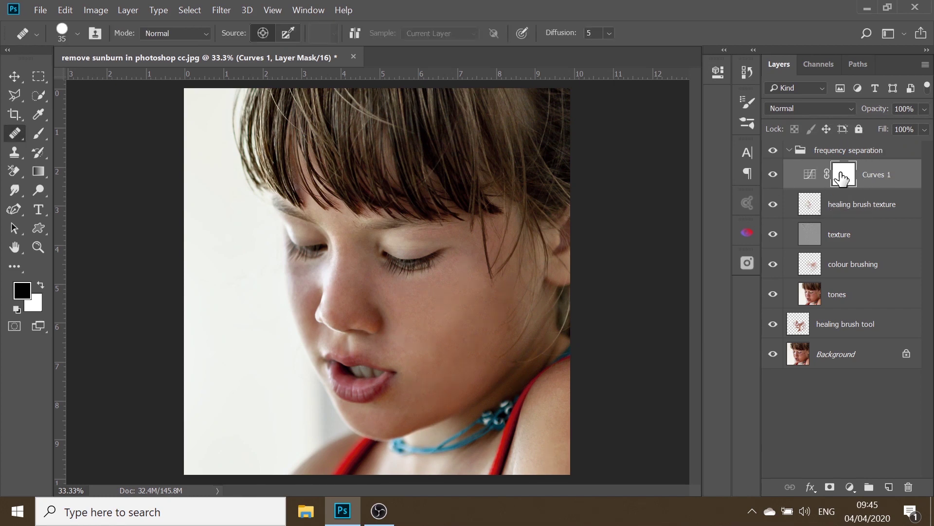
left_click(39, 133)
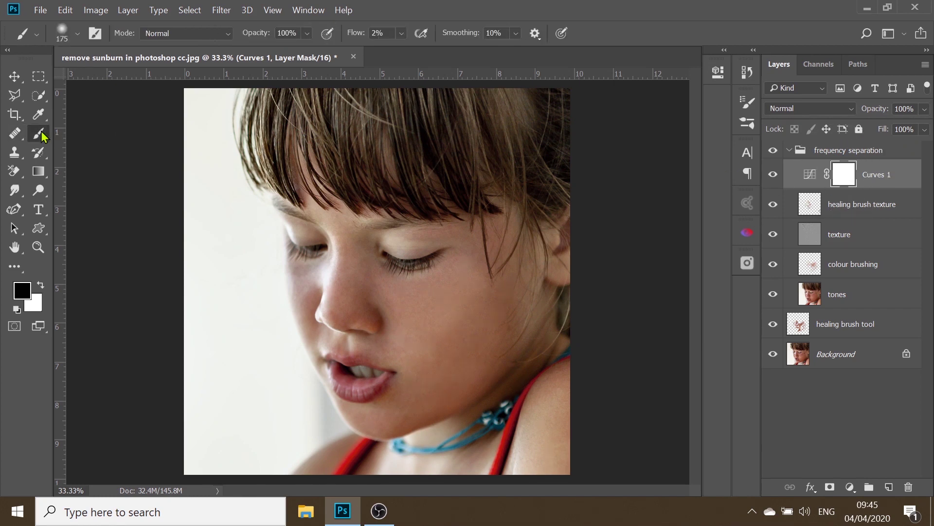
left_click(42, 136)
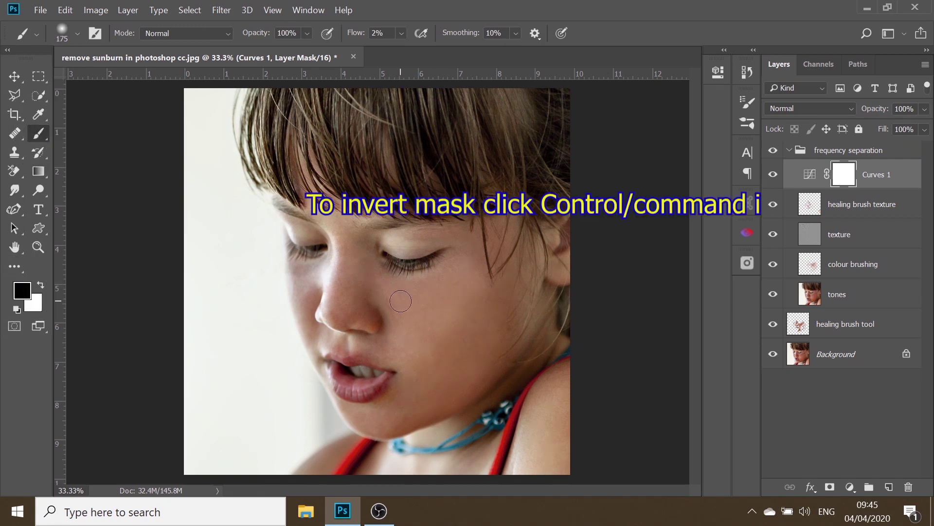
scroll(401, 301, "up", 1)
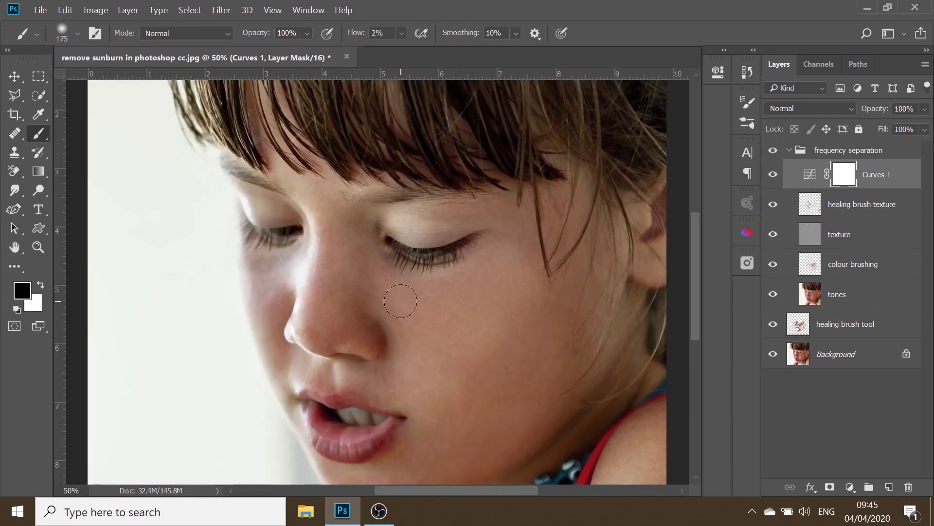
left_click_drag(693, 258, 692, 288)
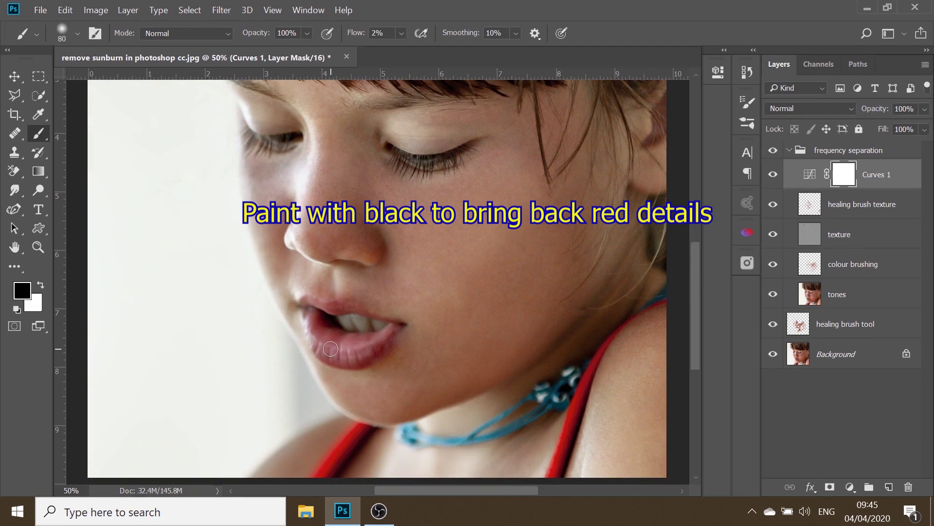
left_click_drag(401, 33, 458, 53)
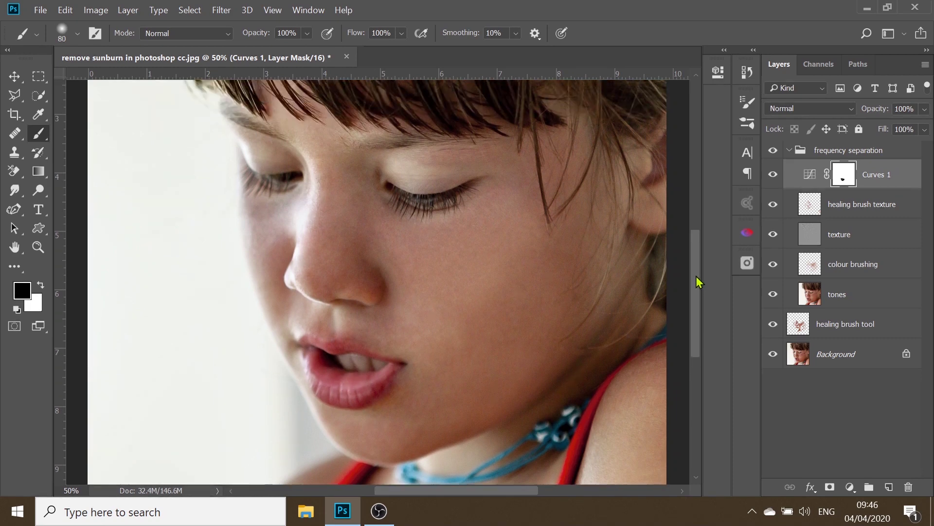
left_click_drag(696, 292, 694, 227)
key("ctrl+minus")
key("bracketright")
key("bracketright")
key("bracketright")
key("bracketright")
key("bracketright")
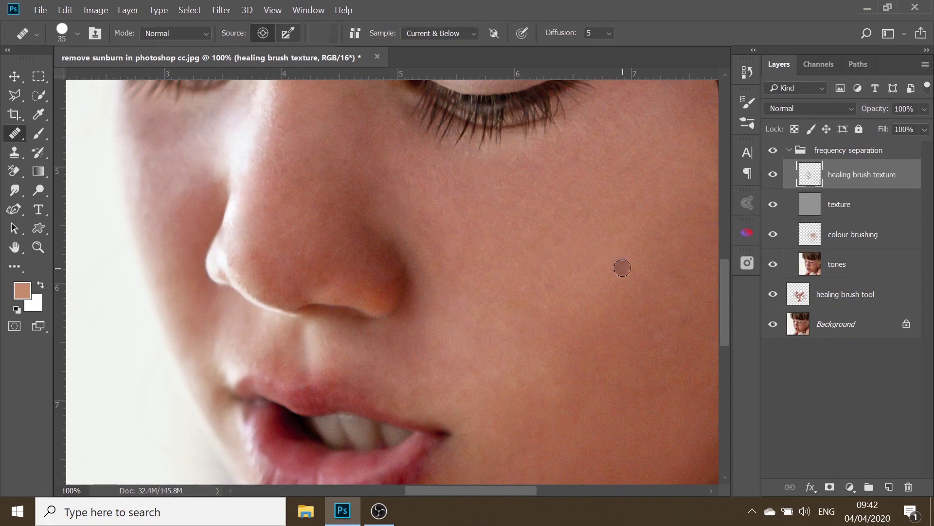
- Zoom out to the whole face and Alt-toggle the Background eye to compare before and after
key("ctrl+minus")
key("ctrl+minus")
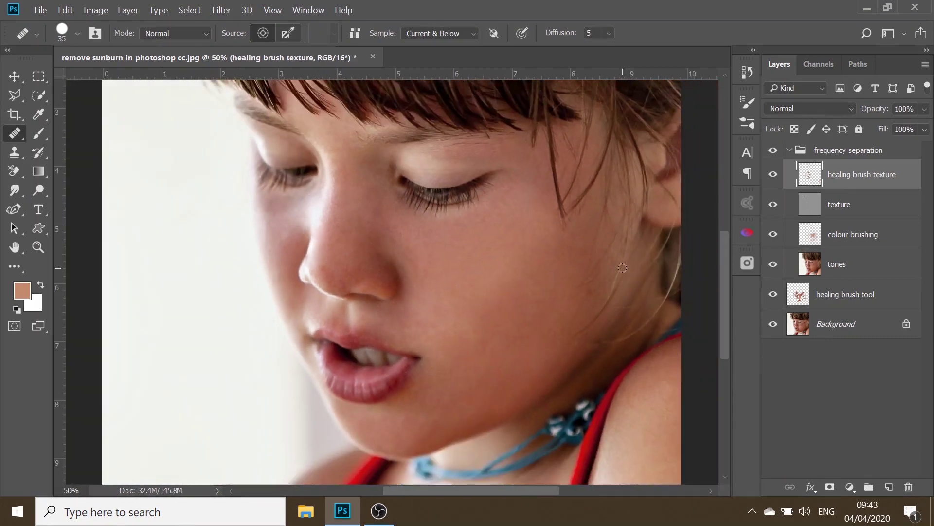
key("ctrl+minus")
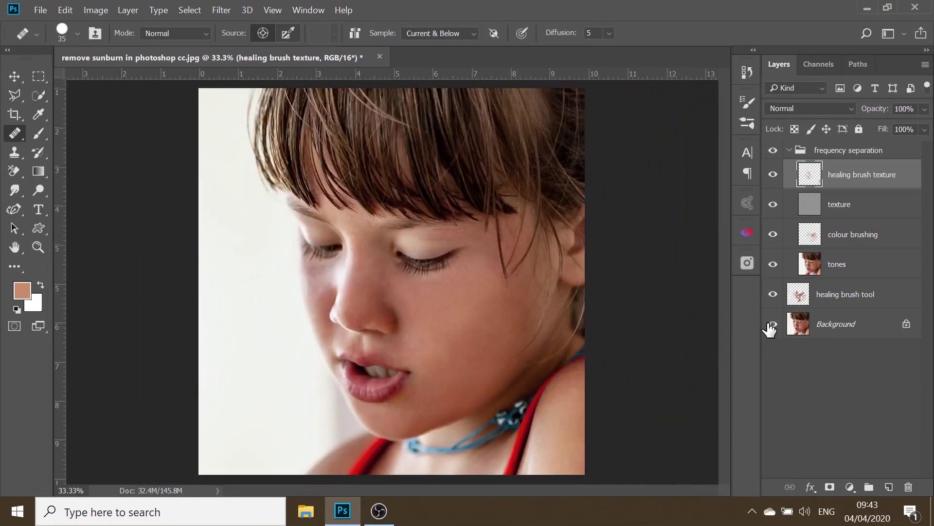
left_click(773, 324, "alt")
left_click(772, 324, "alt")
left_click(771, 324, "alt")
left_click(770, 324, "alt")
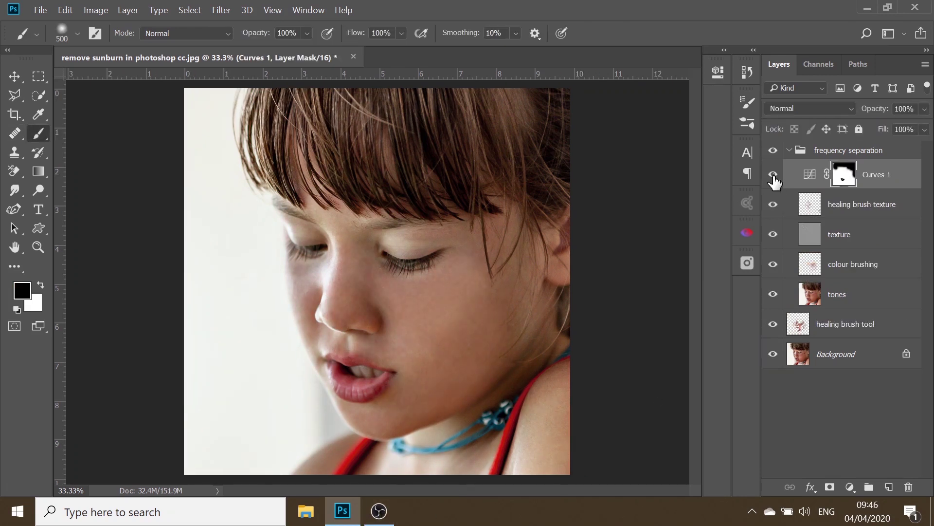
- Toggle the Background visibility to compare the original sunburned skin with the retouch
left_click(772, 354, "alt")
left_click(772, 354, "alt")
left_click(773, 354, "alt")
- Set the Curves 1 layer opacity to 51%
key("ctrl+2")
left_click(925, 109)
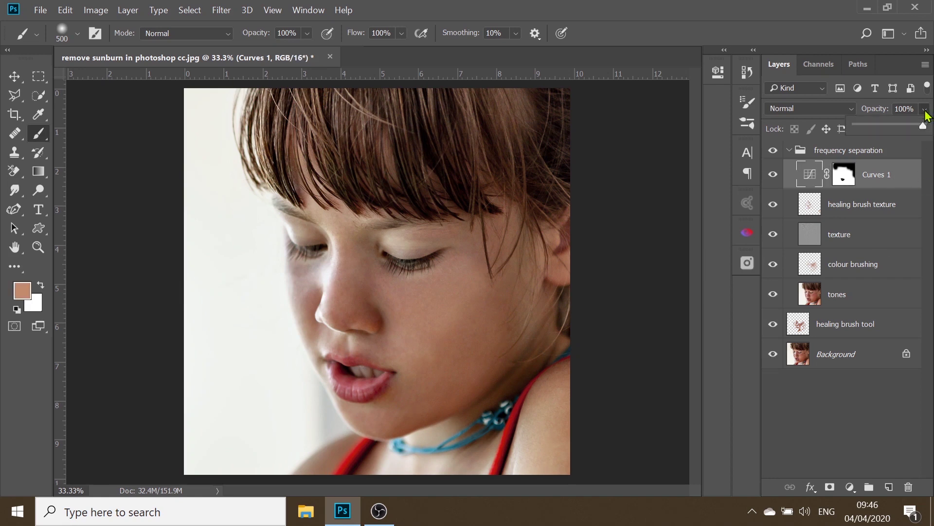
left_click_drag(924, 125, 857, 144)
left_click_drag(872, 142, 887, 142)
left_click_drag(892, 142, 894, 142)
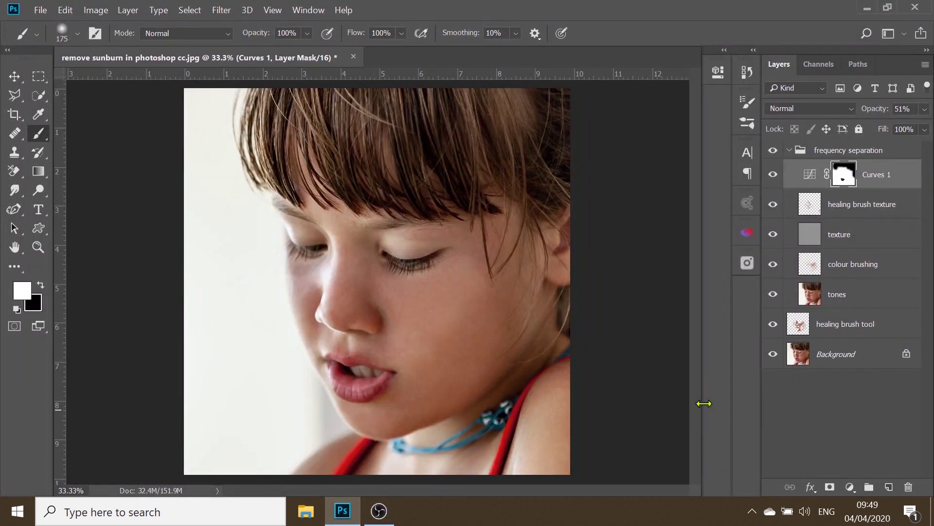
left_click(850, 487)
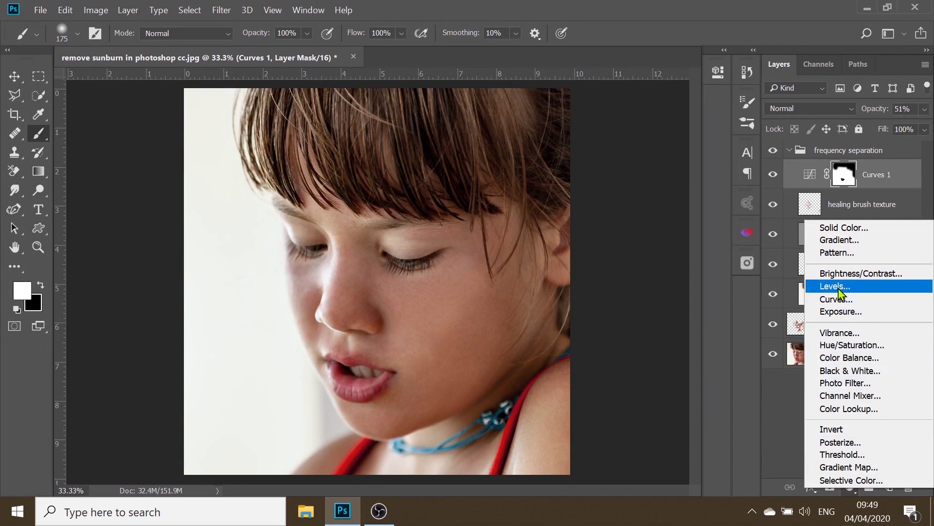
- Add a Levels layer with midtones at 1.24 and invert its mask to black
left_click(839, 288)
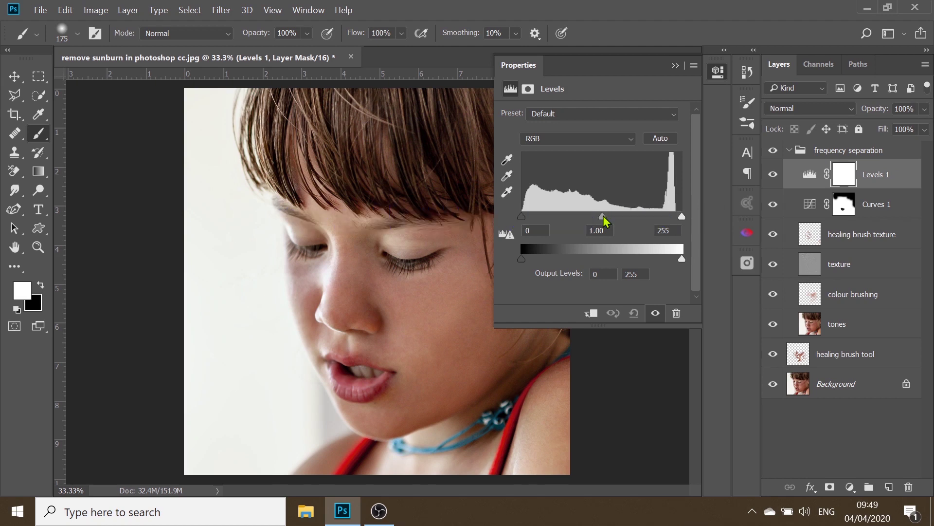
left_click_drag(604, 221, 592, 223)
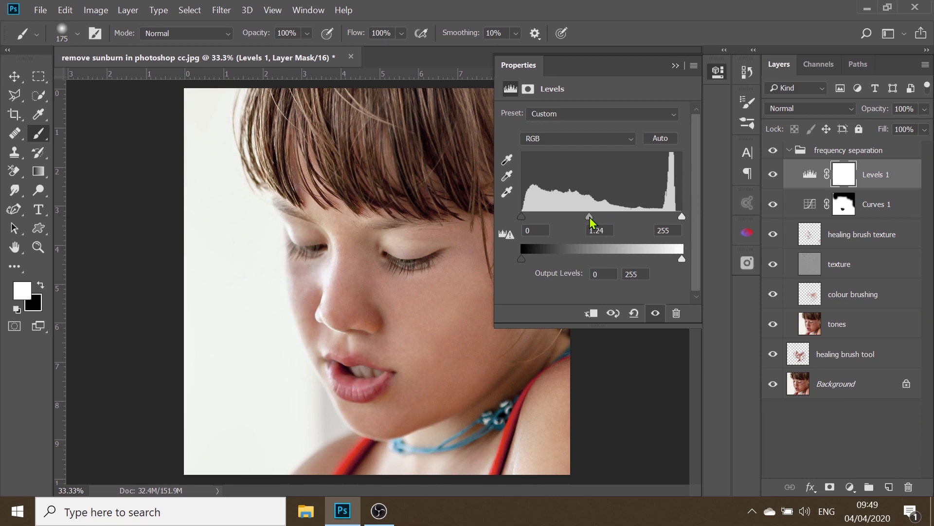
left_click(675, 66)
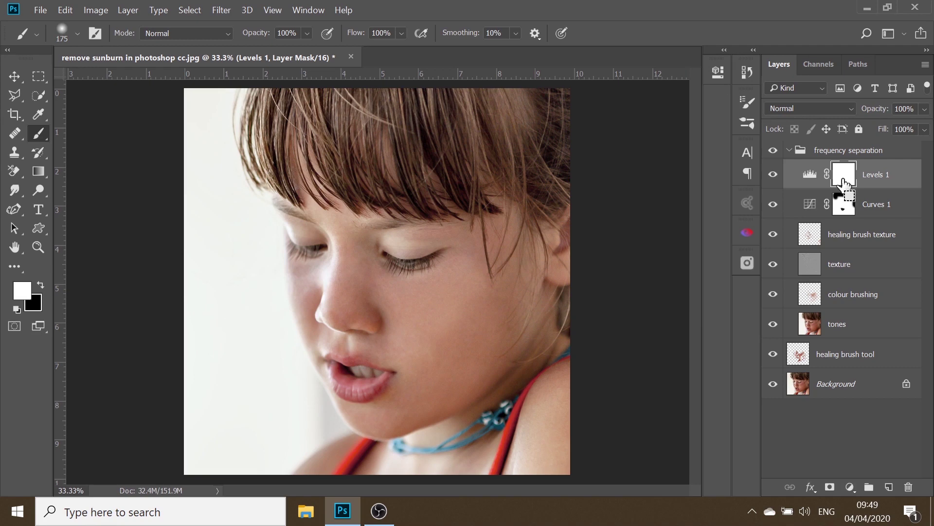
key("ctrl+i")
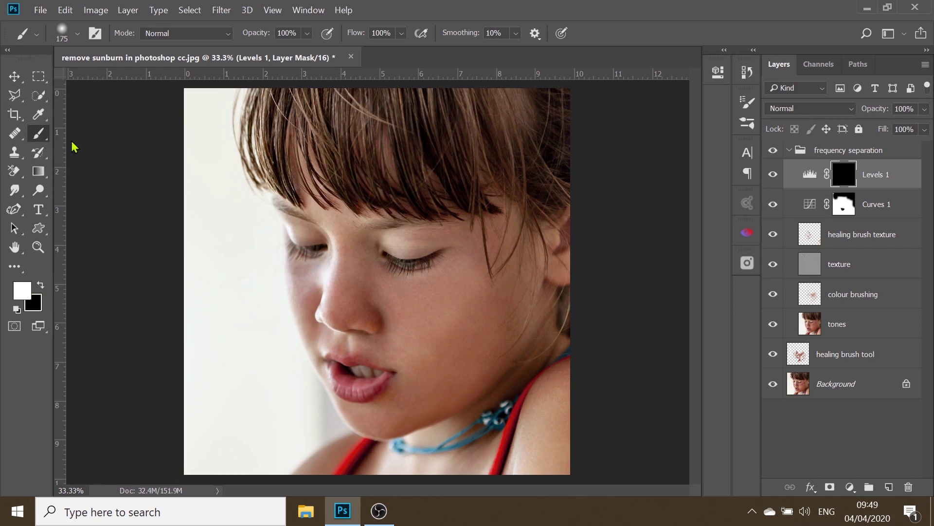
- Paint white on the Levels 1 mask across the face at 250 px, 41% opacity, then hide it to compare
key("bracketright")
key("bracketright")
key("bracketright")
mouse_move(435, 311)
left_mouse_down()
mouse_move(442, 374)
mouse_move(463, 313)
left_mouse_up()
key("bracketleft")
key("bracketleft")
key("bracketleft")
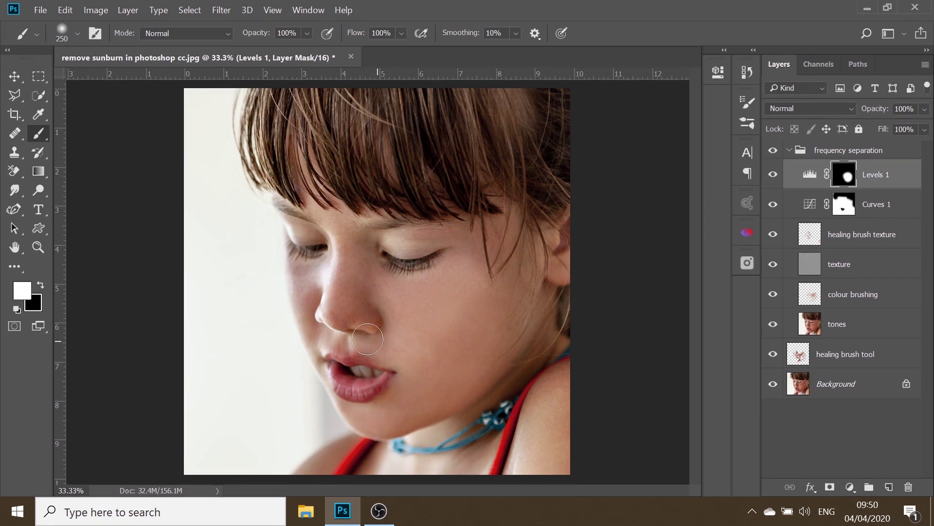
mouse_move(368, 342)
left_mouse_down()
mouse_move(327, 335)
mouse_move(462, 315)
mouse_move(354, 343)
mouse_move(343, 294)
left_mouse_up()
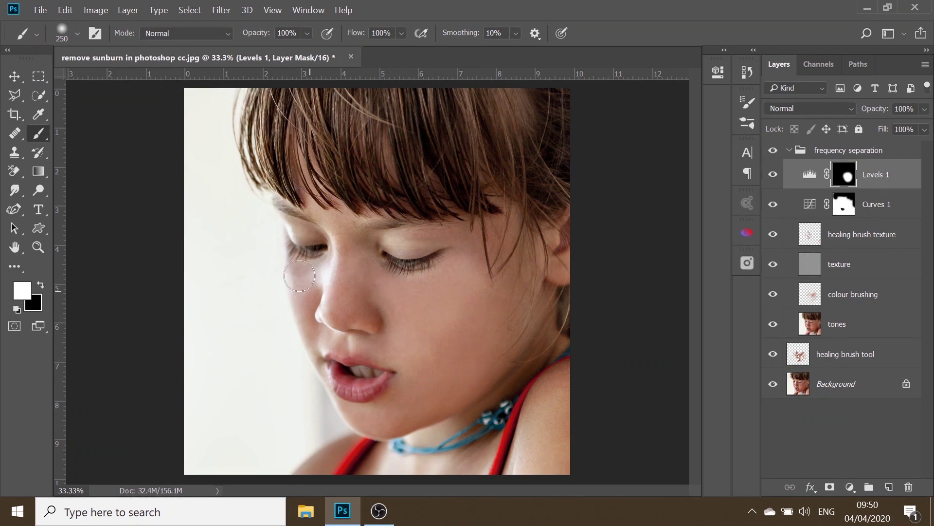
key("4")
key("1")
mouse_move(322, 197)
left_mouse_down()
mouse_move(365, 238)
mouse_move(487, 260)
mouse_move(543, 349)
mouse_move(508, 407)
mouse_move(550, 384)
mouse_move(514, 401)
mouse_move(571, 414)
mouse_move(586, 475)
left_mouse_up()
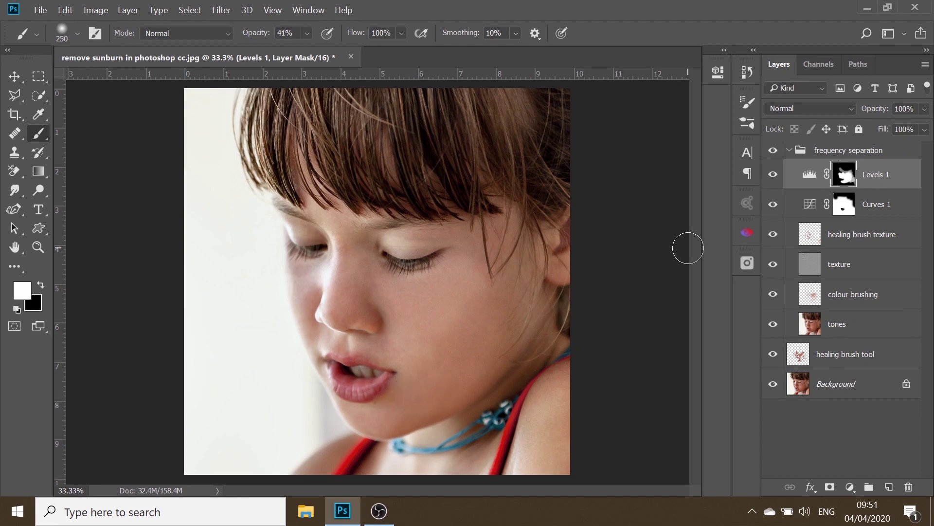
left_click(774, 176)
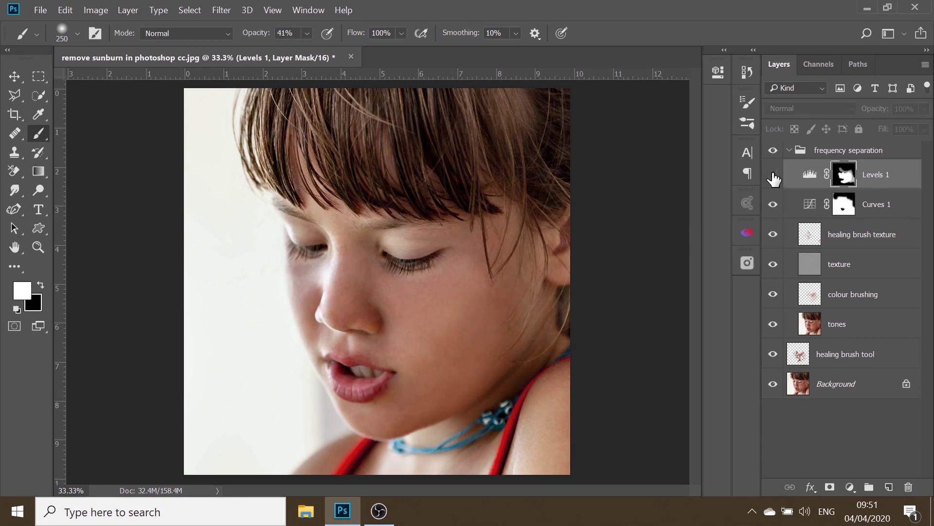
- Show Levels 1 at 76% opacity and compare against the original Background photo
left_click(774, 177)
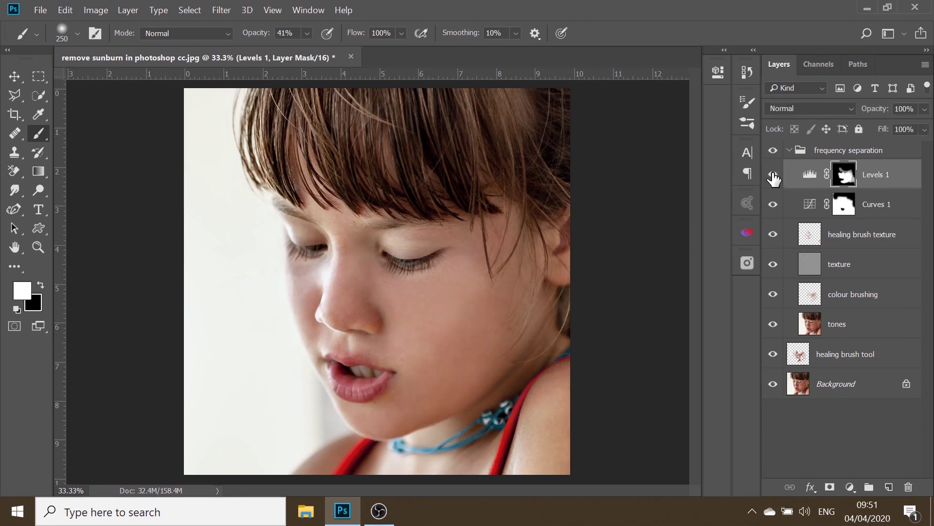
left_click(925, 109)
left_click_drag(924, 126, 908, 131)
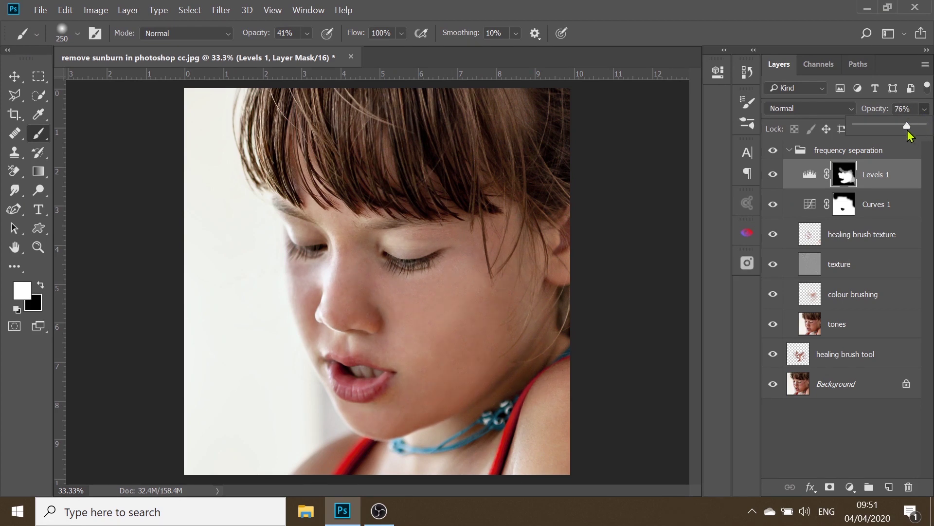
left_click(774, 384, "alt")
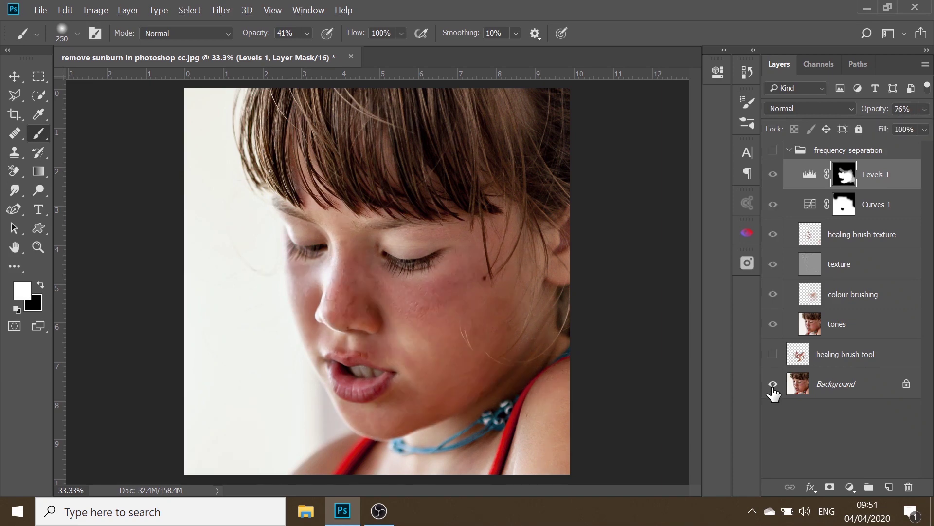
left_click(773, 384, "alt")
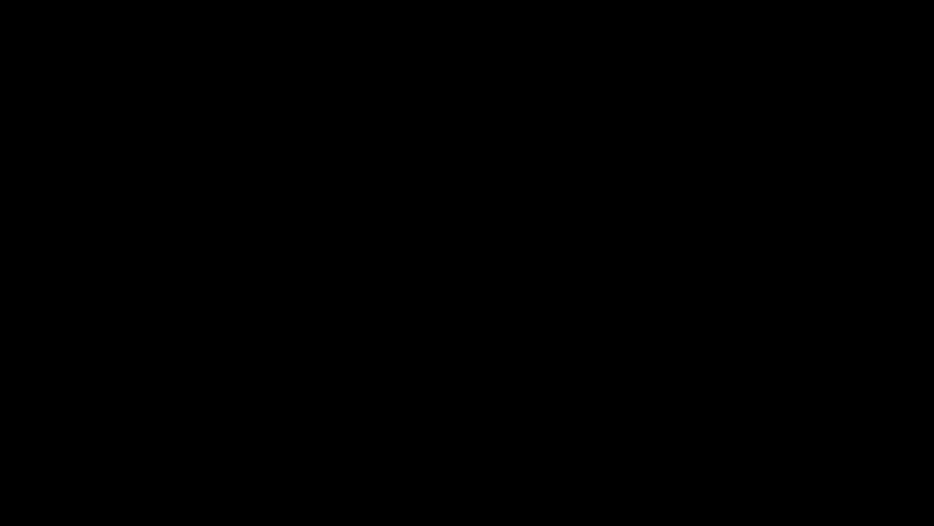